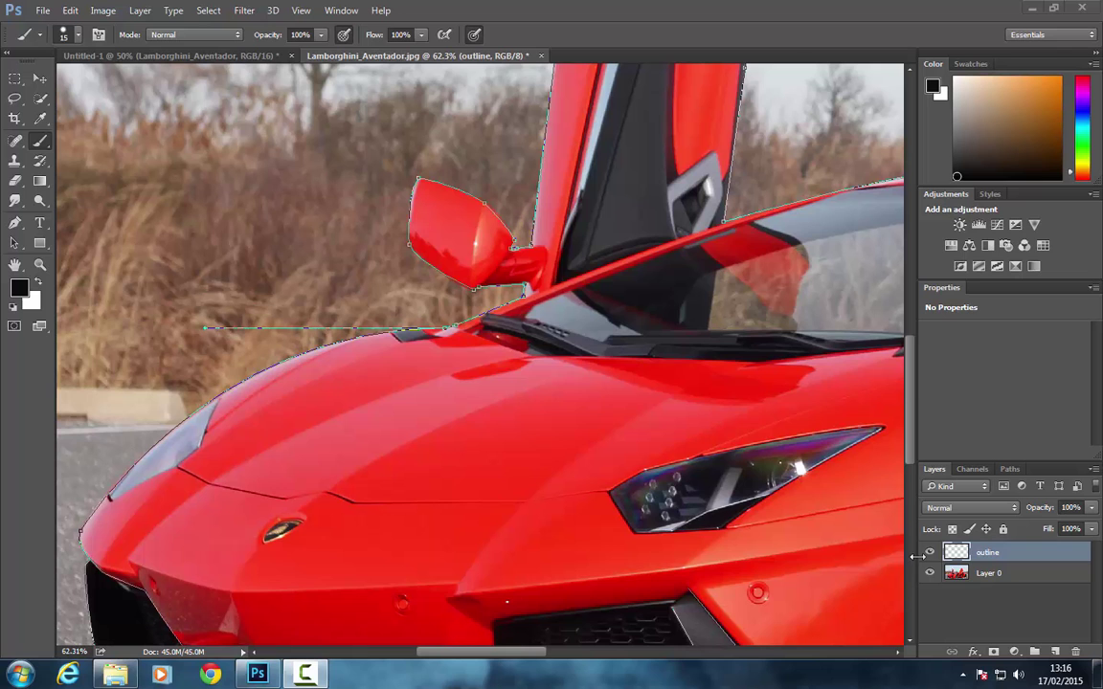
Step: Scroll the view down and back up to review the traced path over the car
scroll(915, 398, down, 2)
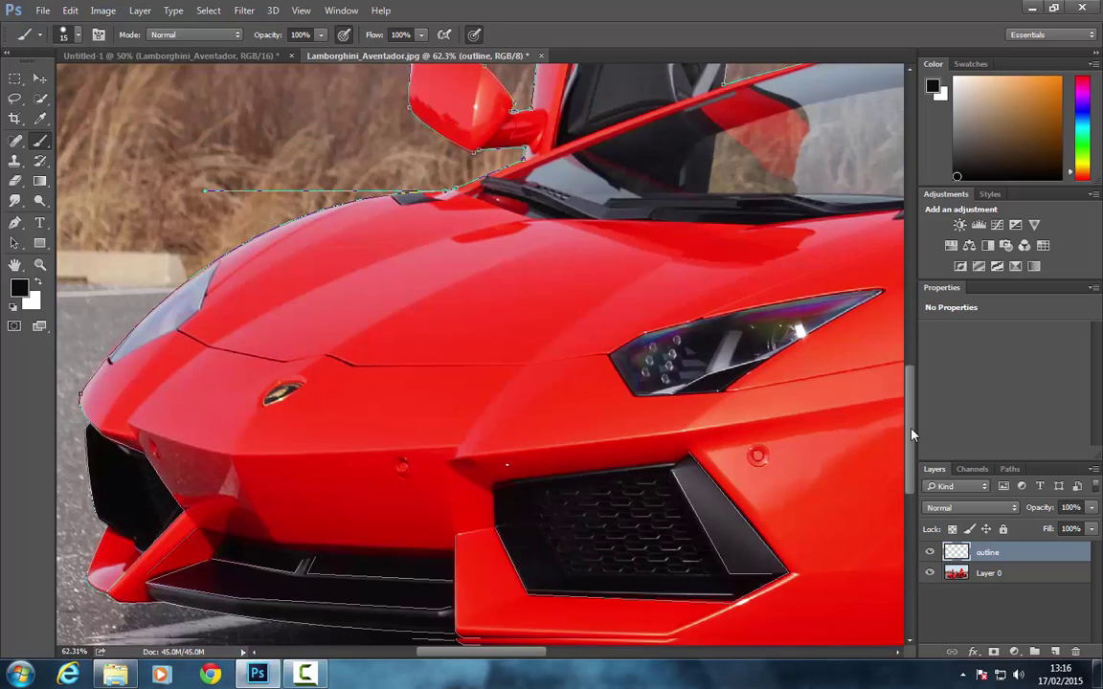
scroll(457, 580, up, 3)
scroll(456, 580, down, 6)
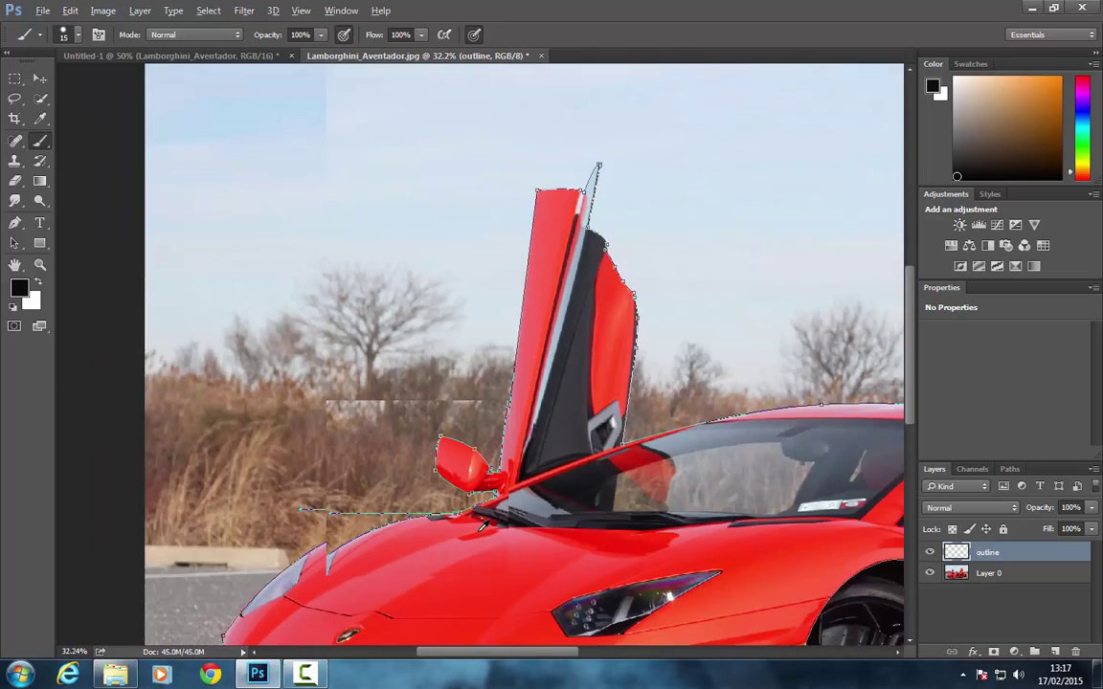
alt+click(930, 553)
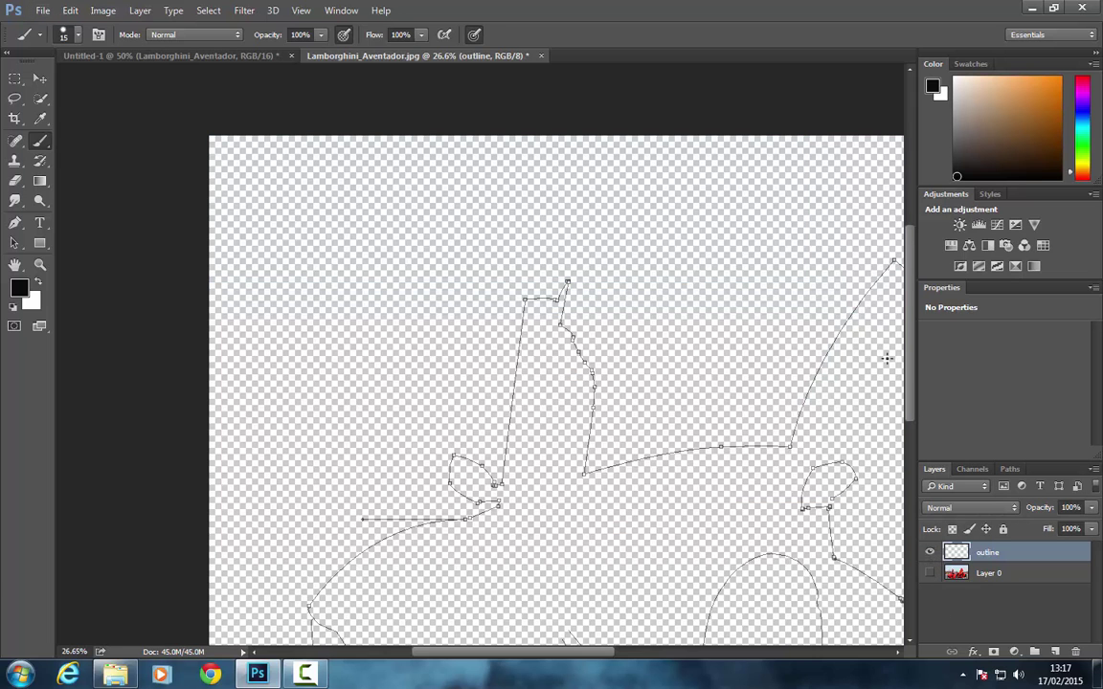
drag(913, 400, 914, 438)
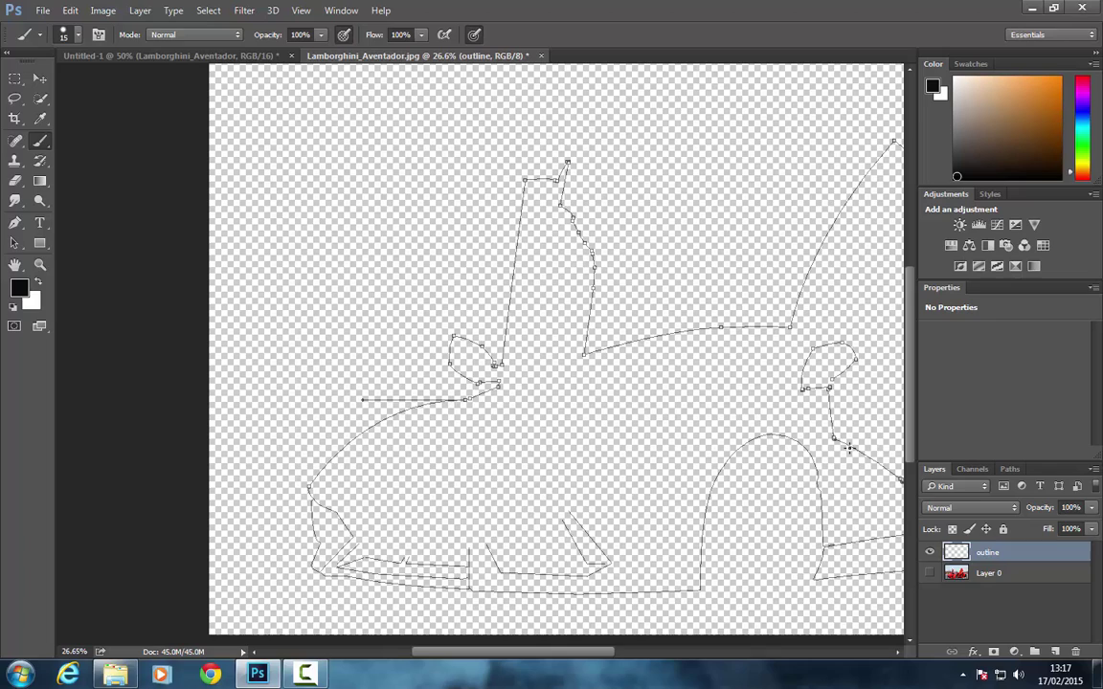
mouse_move(629, 652)
mouse_down()
mouse_move(667, 655)
mouse_move(617, 655)
mouse_up()
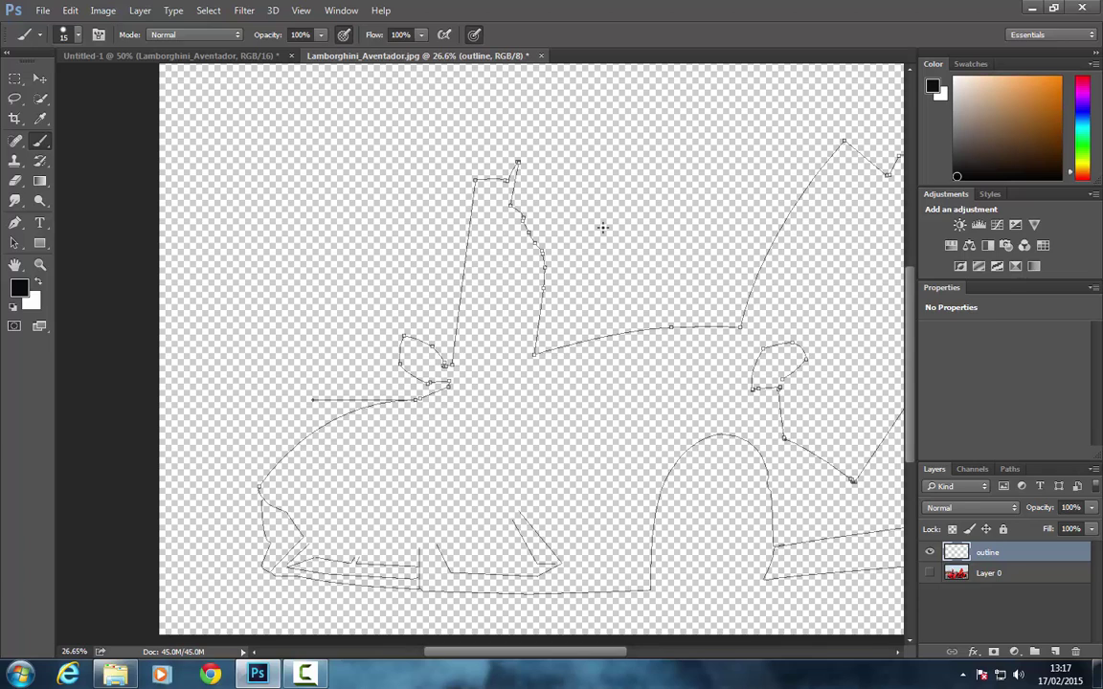
scroll(820, 378, down, 5)
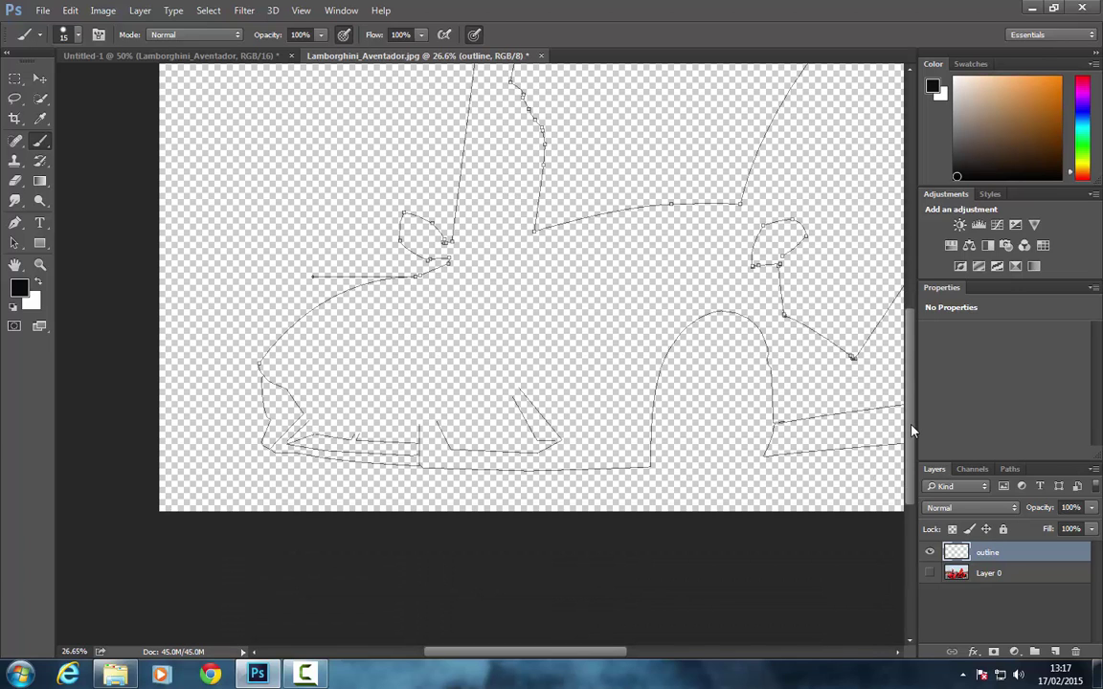
click(929, 573)
drag(913, 493, 913, 448)
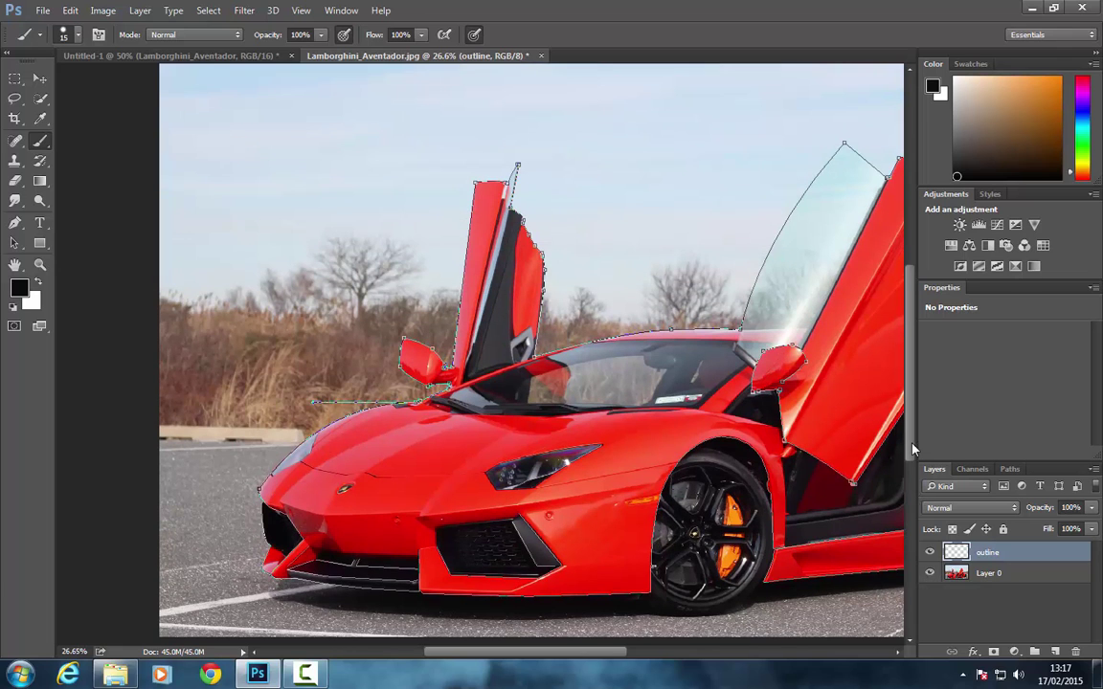
Step: Switch to the Pen tool and hide Layer 0 to see the path alone
click(14, 222)
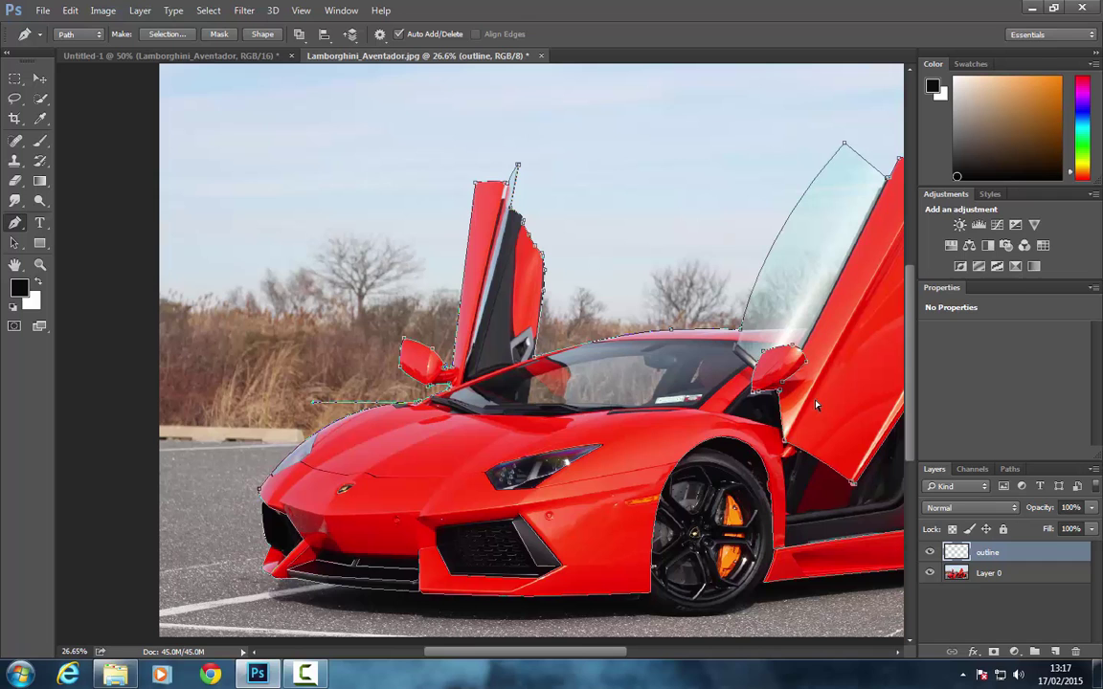
click(930, 572)
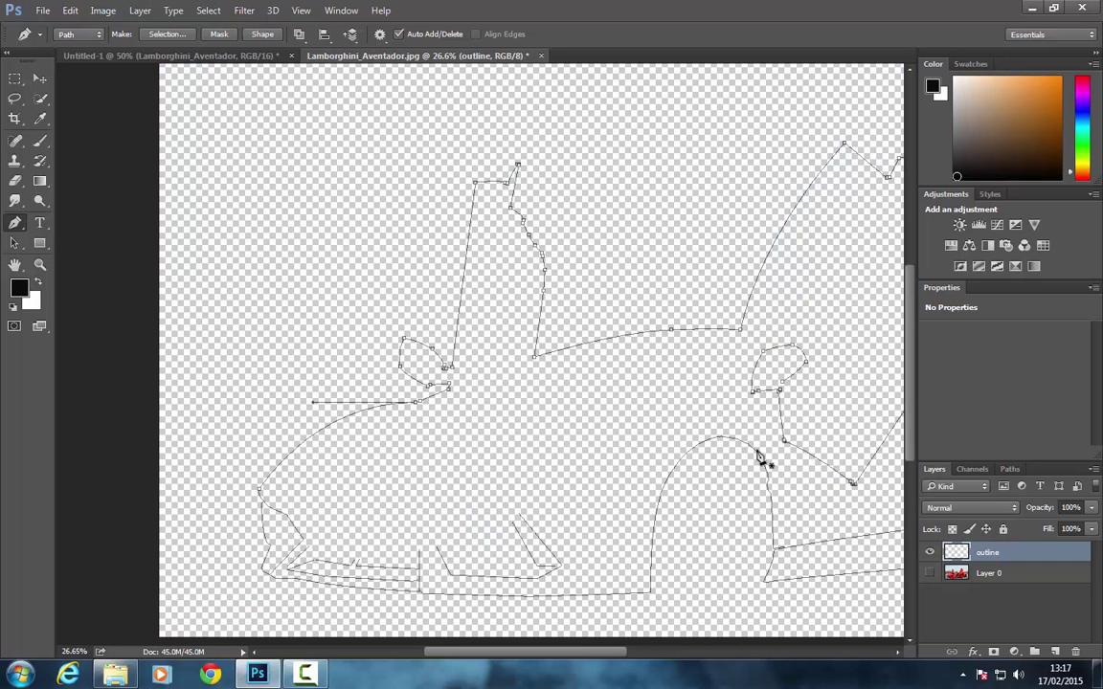
scroll(762, 456, down, 3)
key(alt)
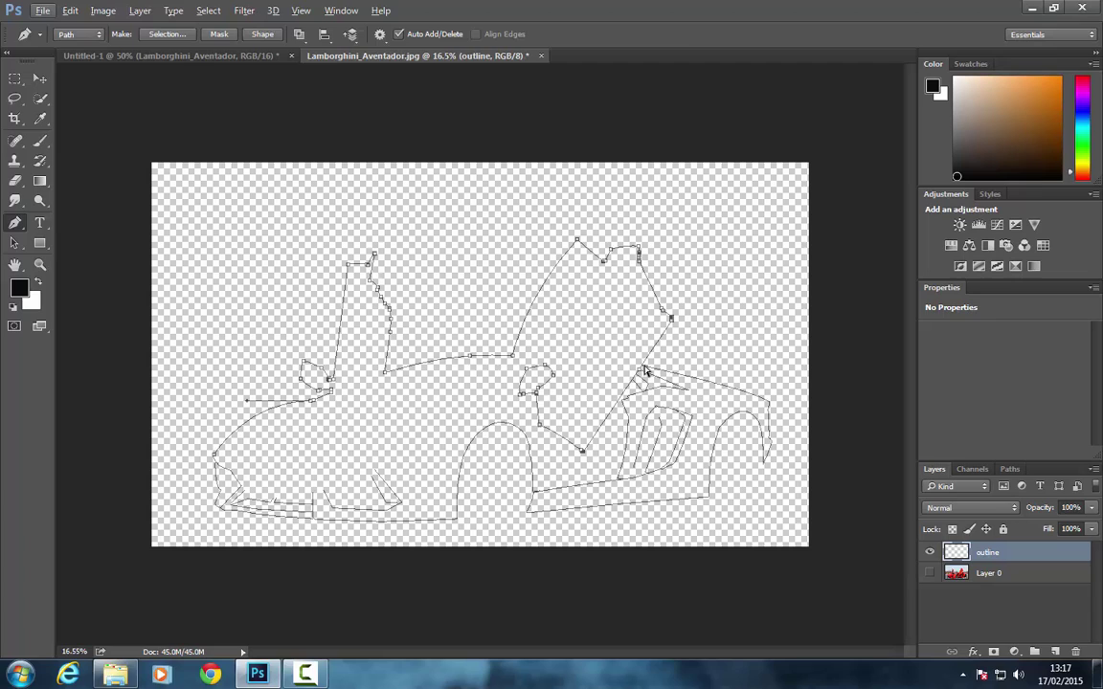
Step: Add anchor points tracing the side air intake and rear, then show Layer 0 again
drag(652, 377, 647, 374)
click(668, 380)
click(669, 378)
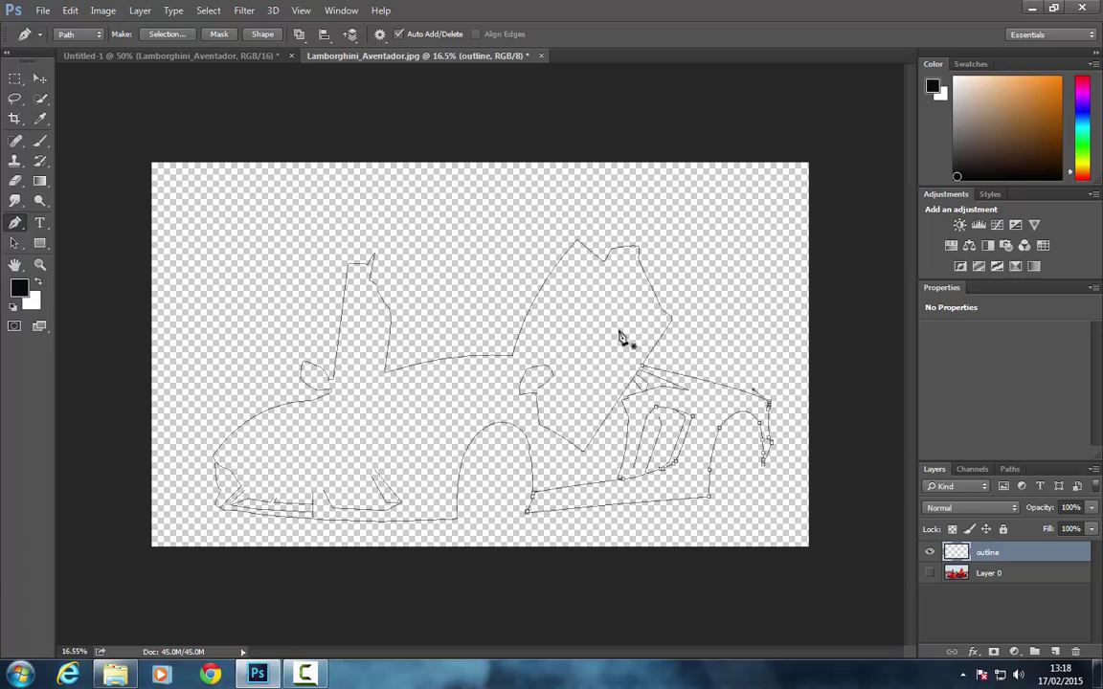
click(305, 402)
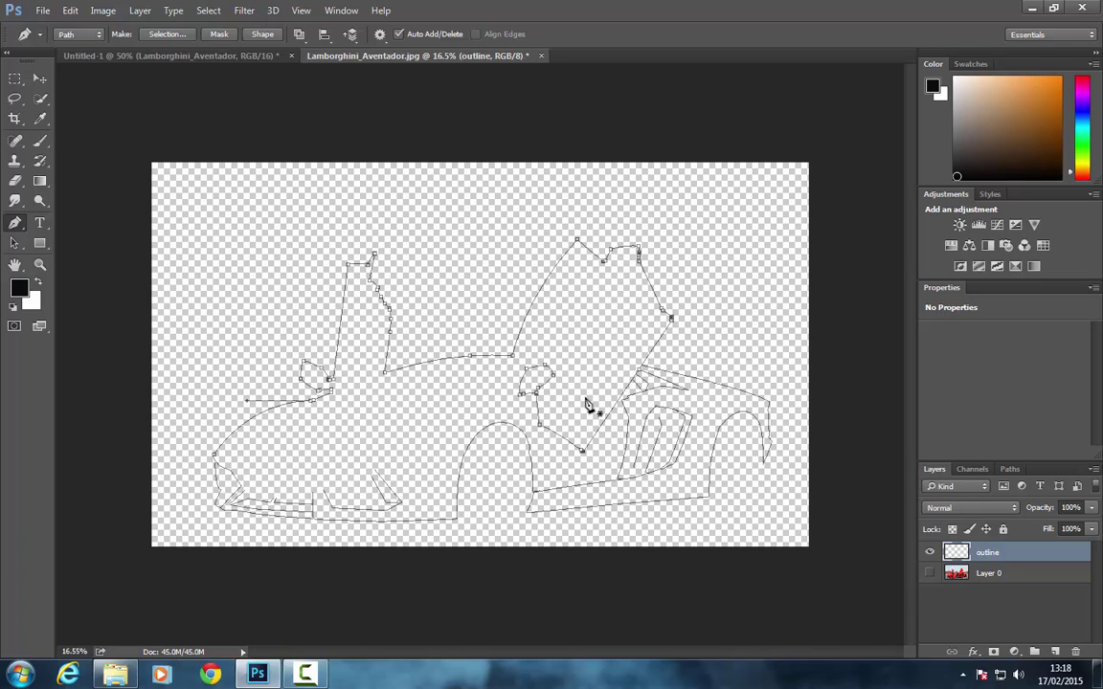
click(929, 572)
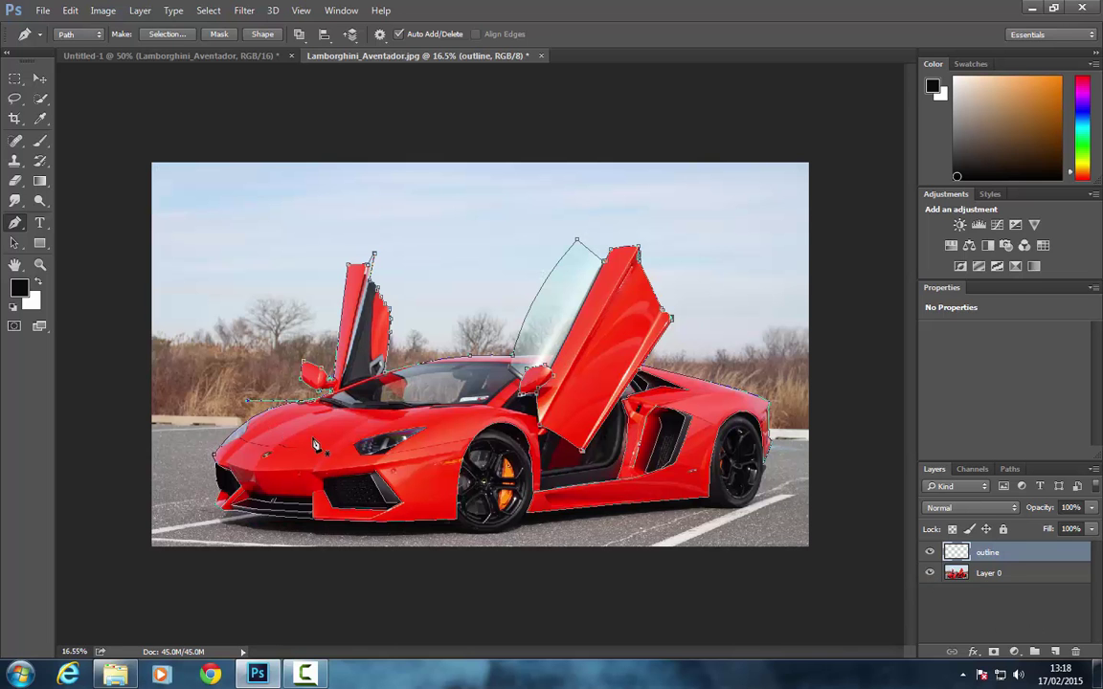
Step: Choose the Brush tool and set its size to 8 px
scroll(263, 425, up, 1)
scroll(264, 425, up, 1)
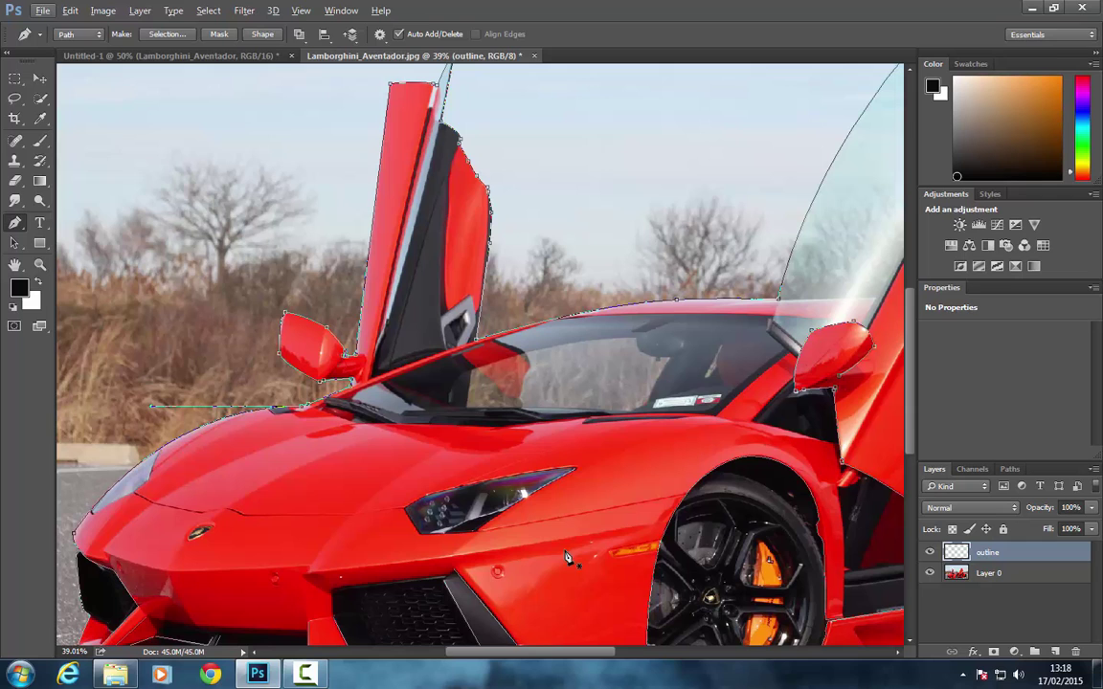
scroll(457, 594, left, 3)
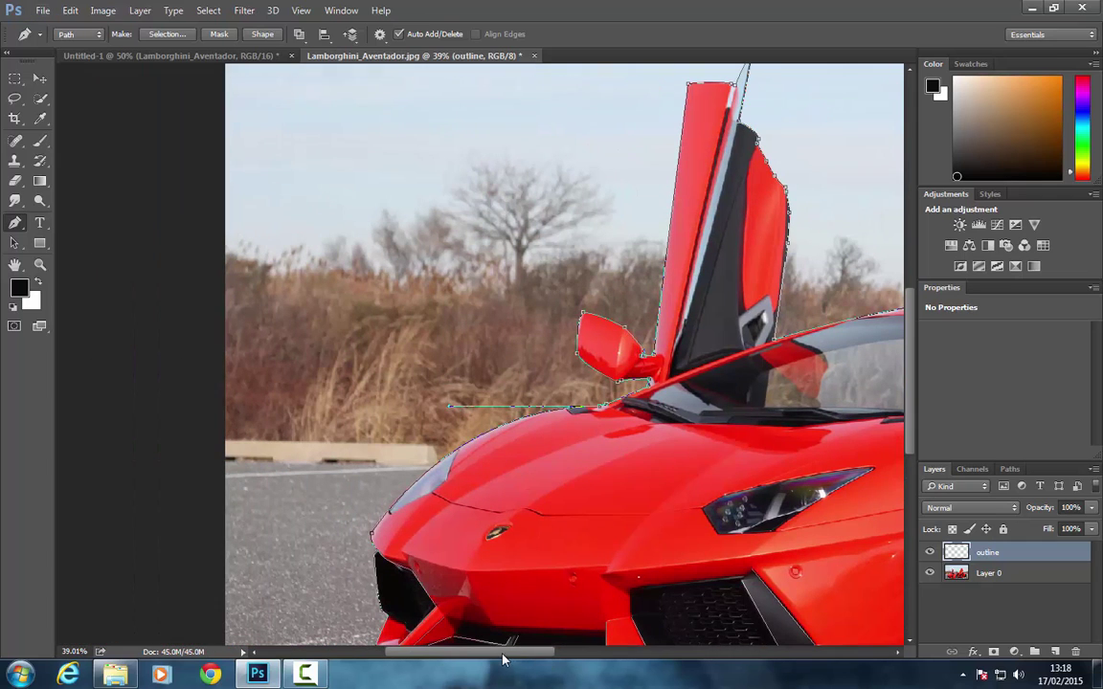
click(40, 141)
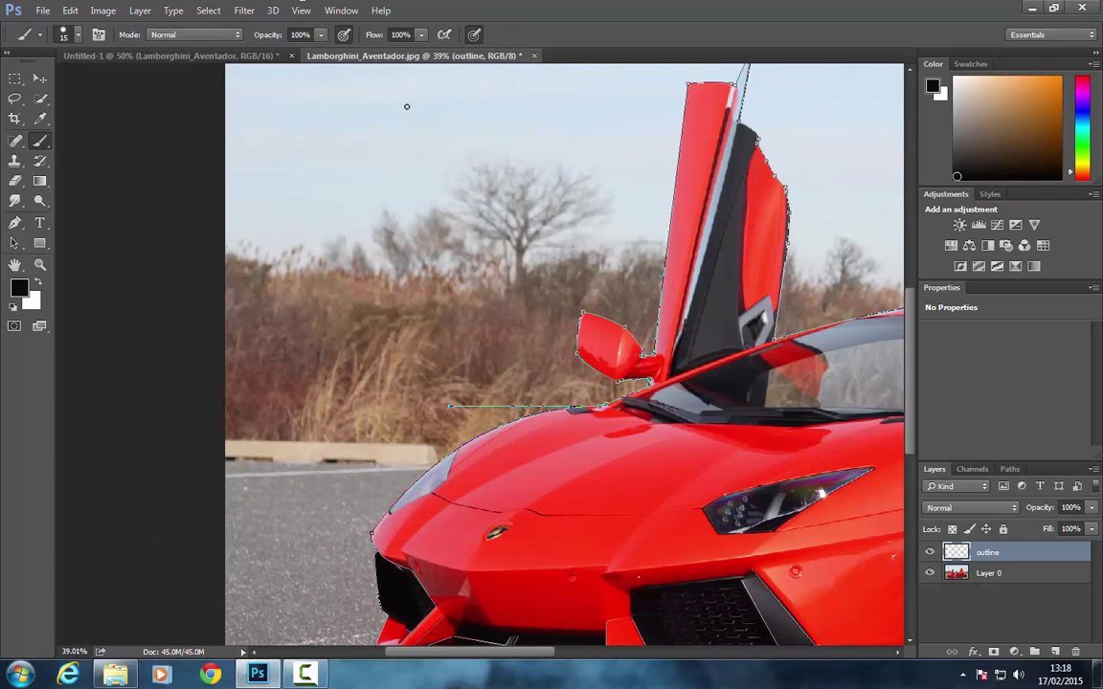
click(75, 34)
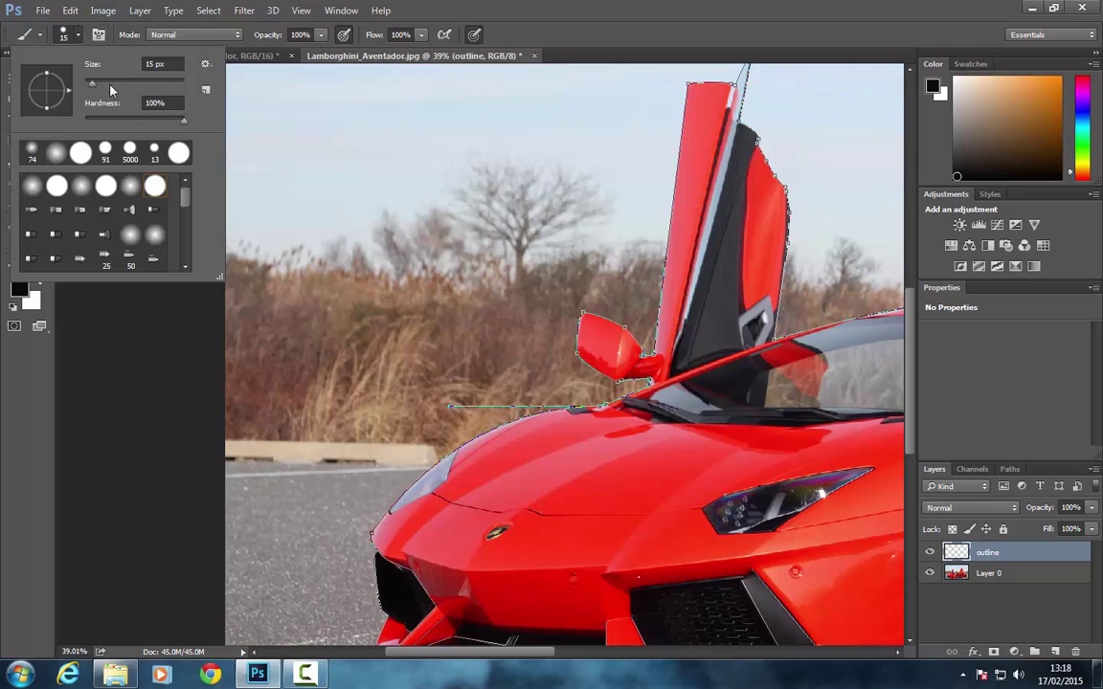
drag(156, 60, 106, 61)
text(8)
key(Return)
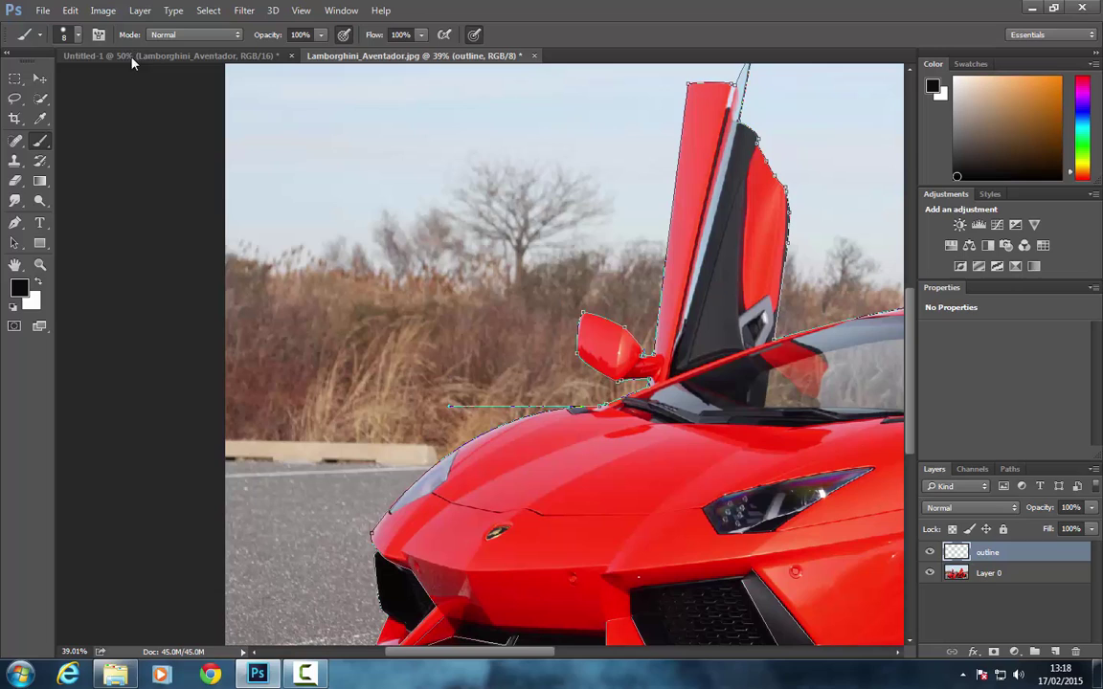
Step: Confirm the brush hardness and flow are both at 100%
click(80, 35)
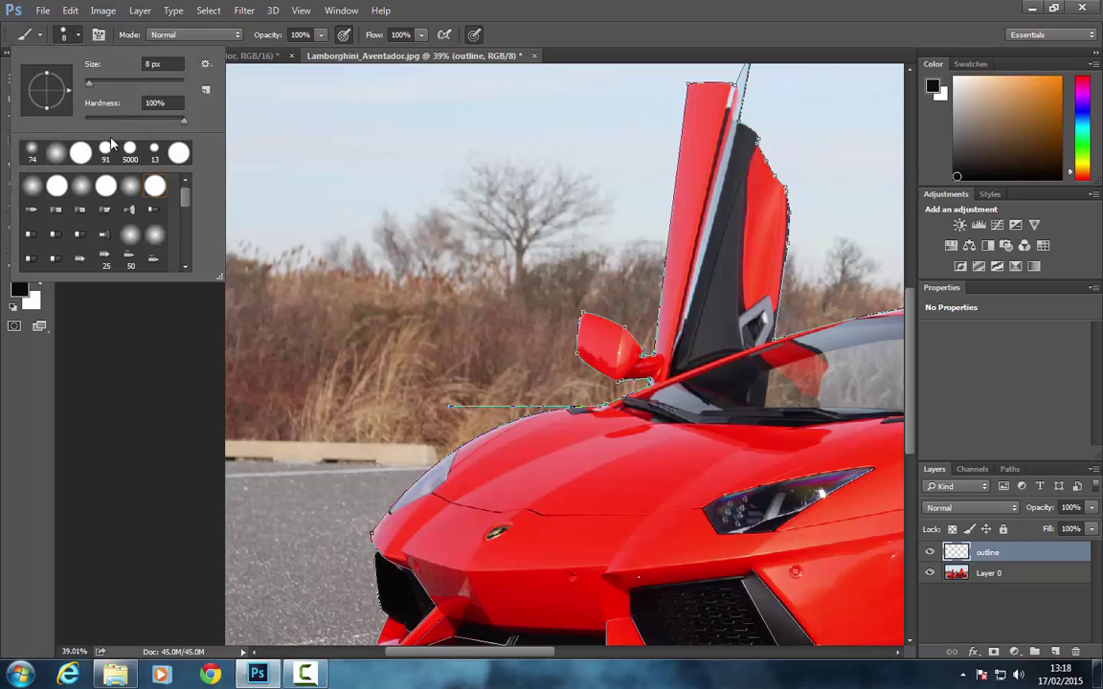
click(177, 102)
key(Return)
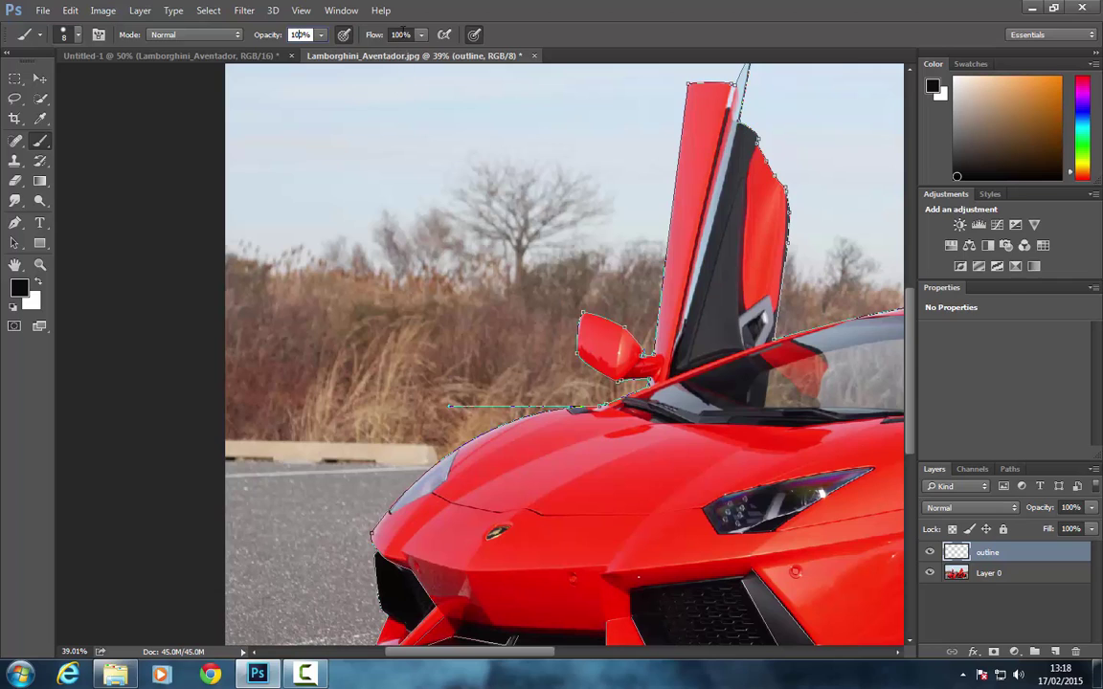
click(402, 35)
key(Return)
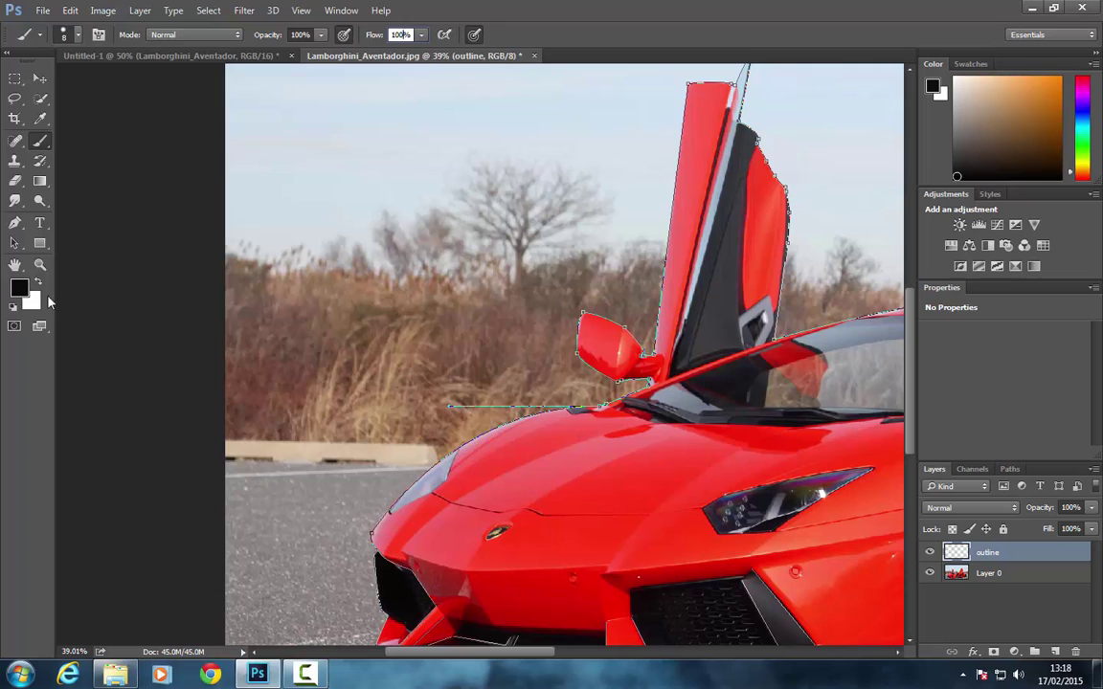
key(Return)
Step: Stroke the traced car subpath with the black brush
click(15, 222)
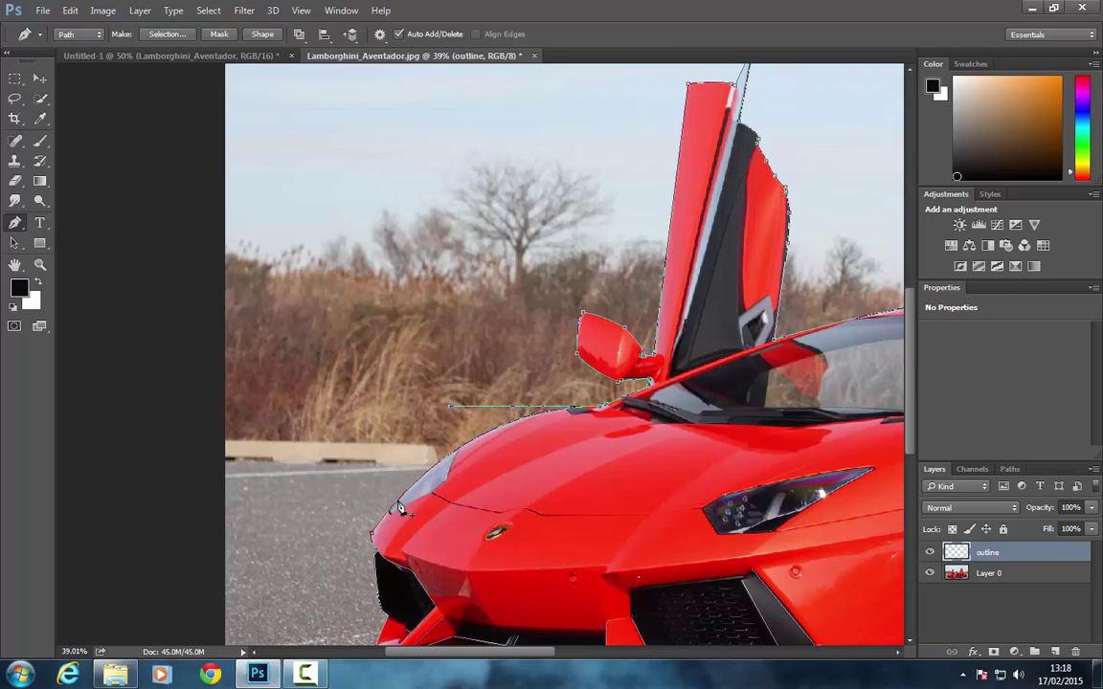
right_click(400, 508)
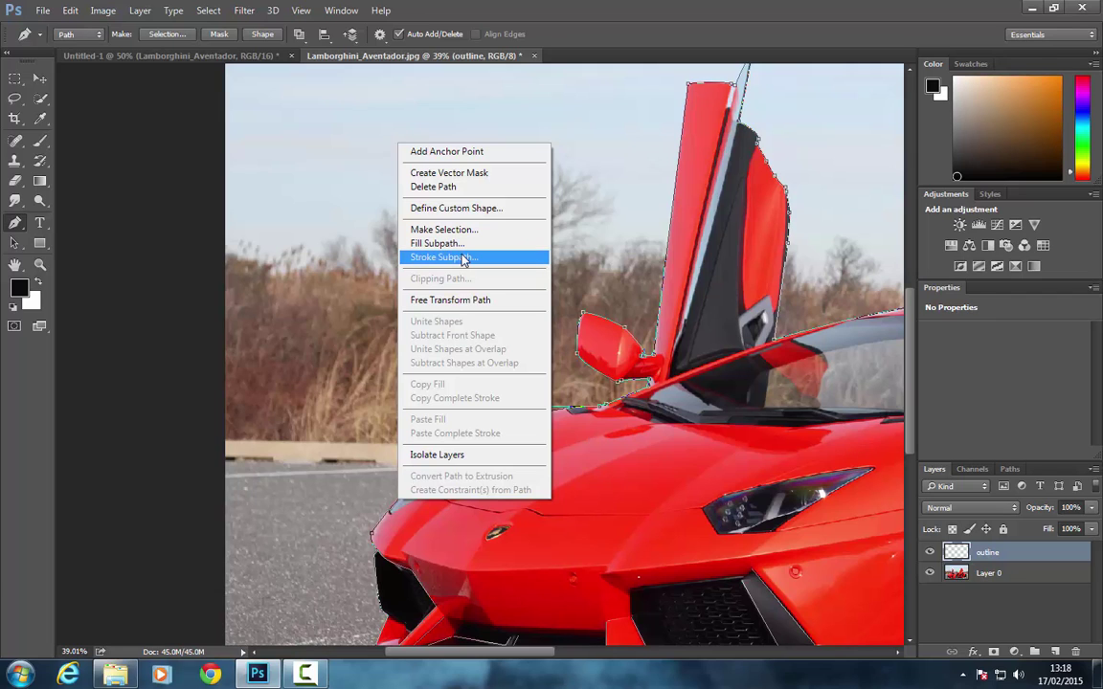
click(464, 260)
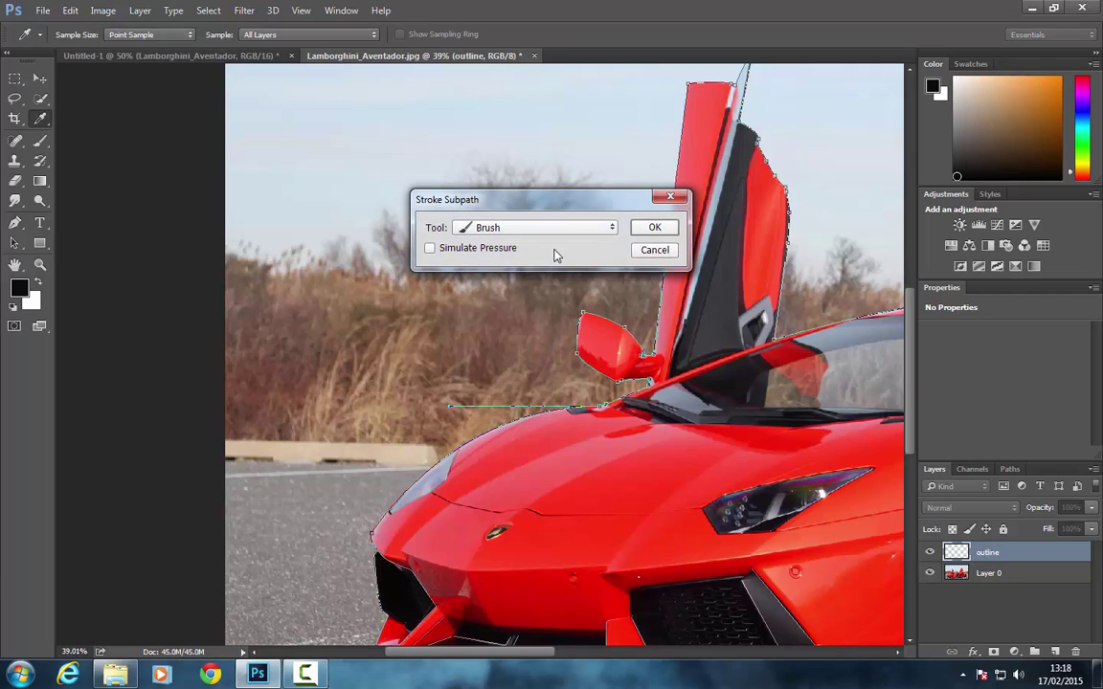
click(665, 231)
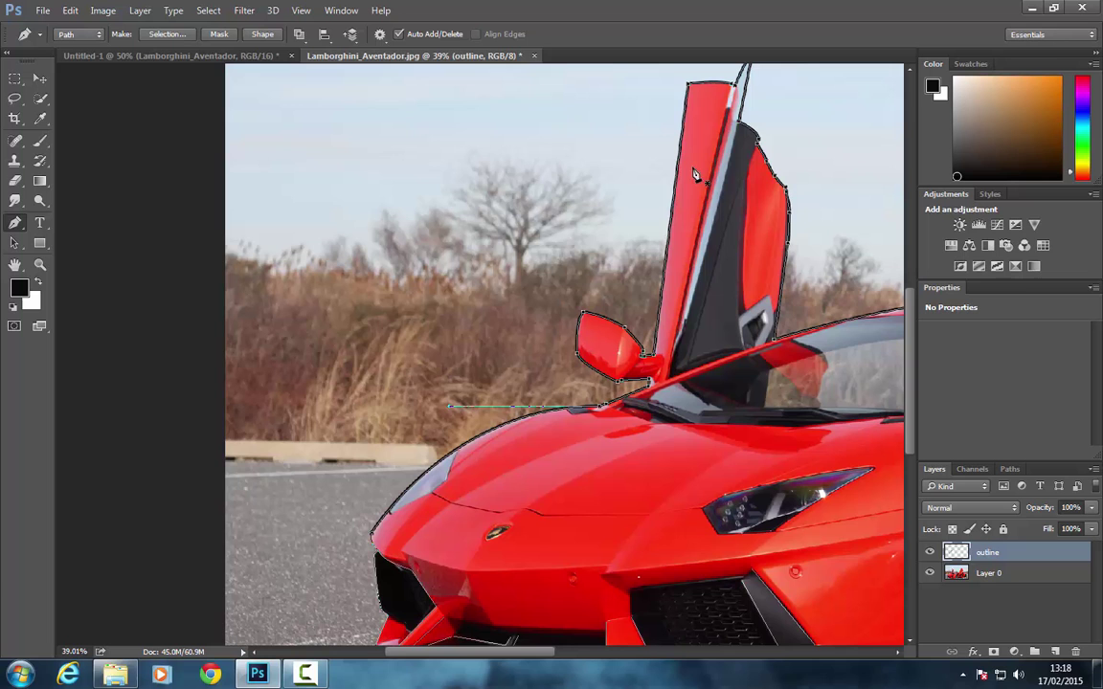
Step: Fit the whole car on screen with Ctrl+0 and hide Layer 0 to check the outline
key(ctrl+0)
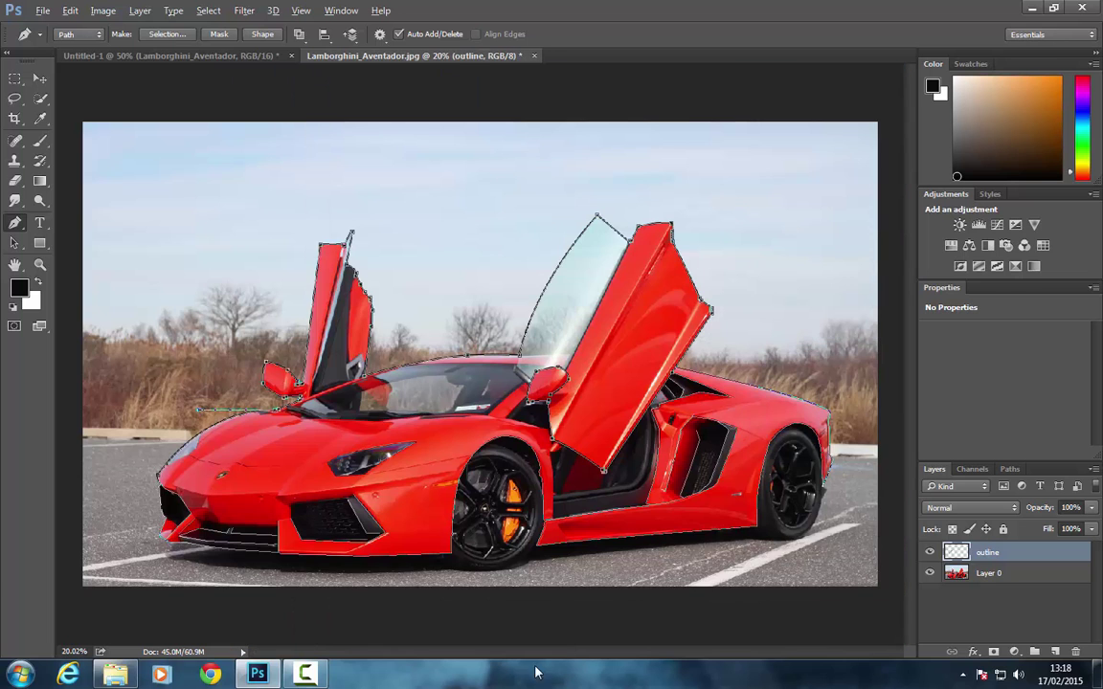
click(930, 573)
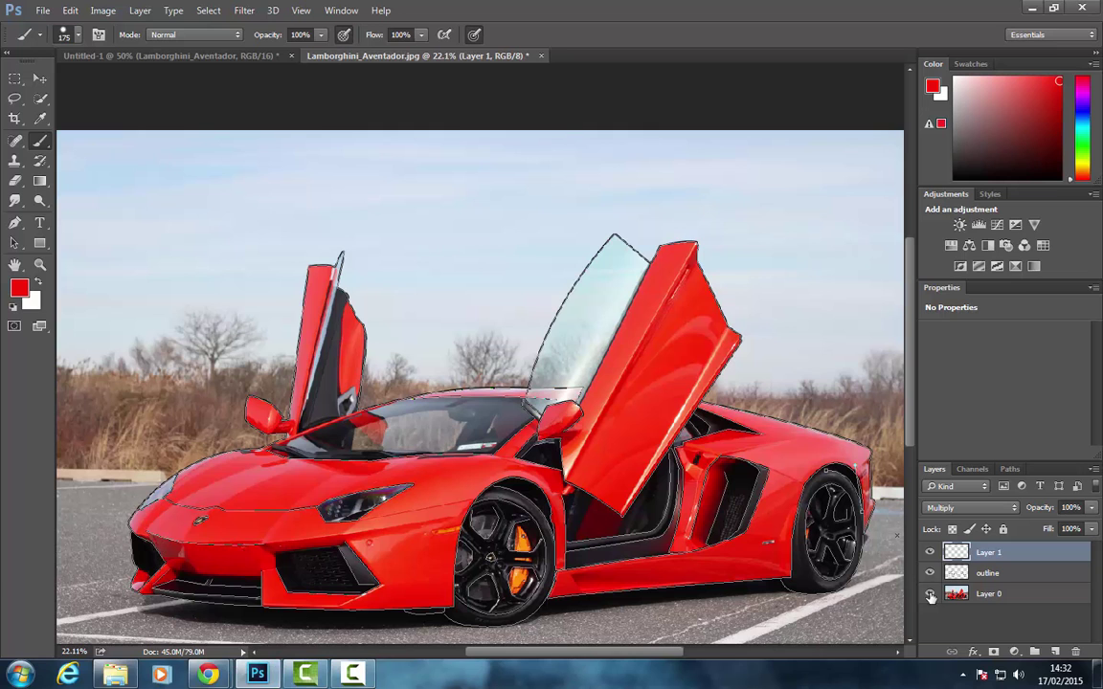
Step: Delete the traced working path, toggling Layer 0 before and after to check the outline
click(929, 595)
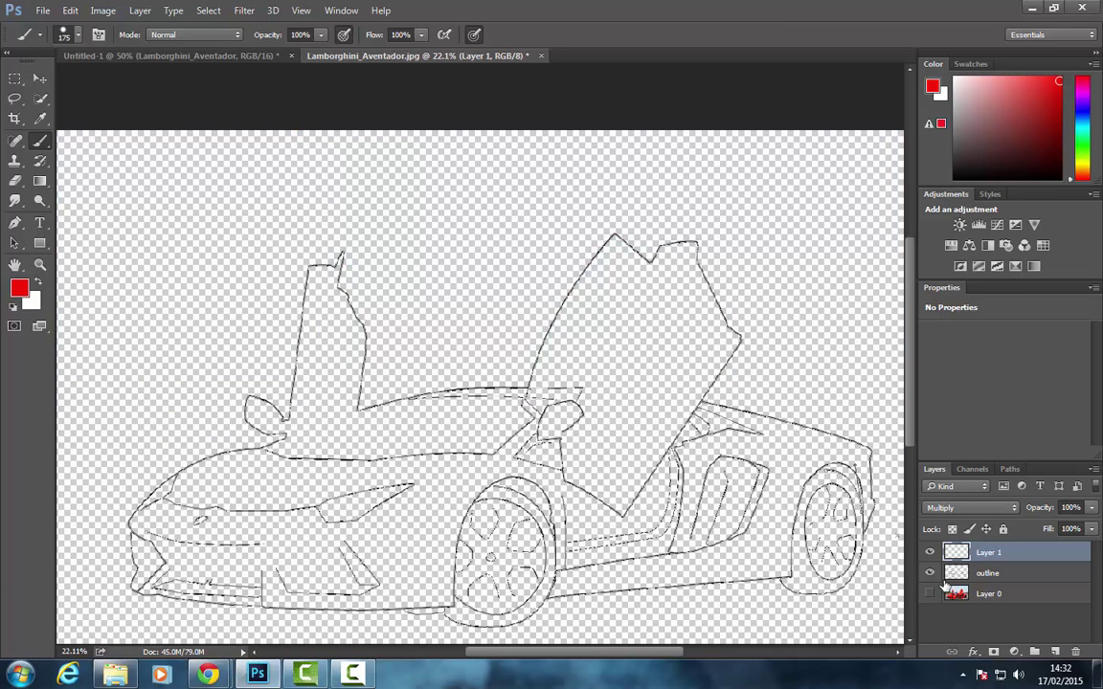
click(930, 595)
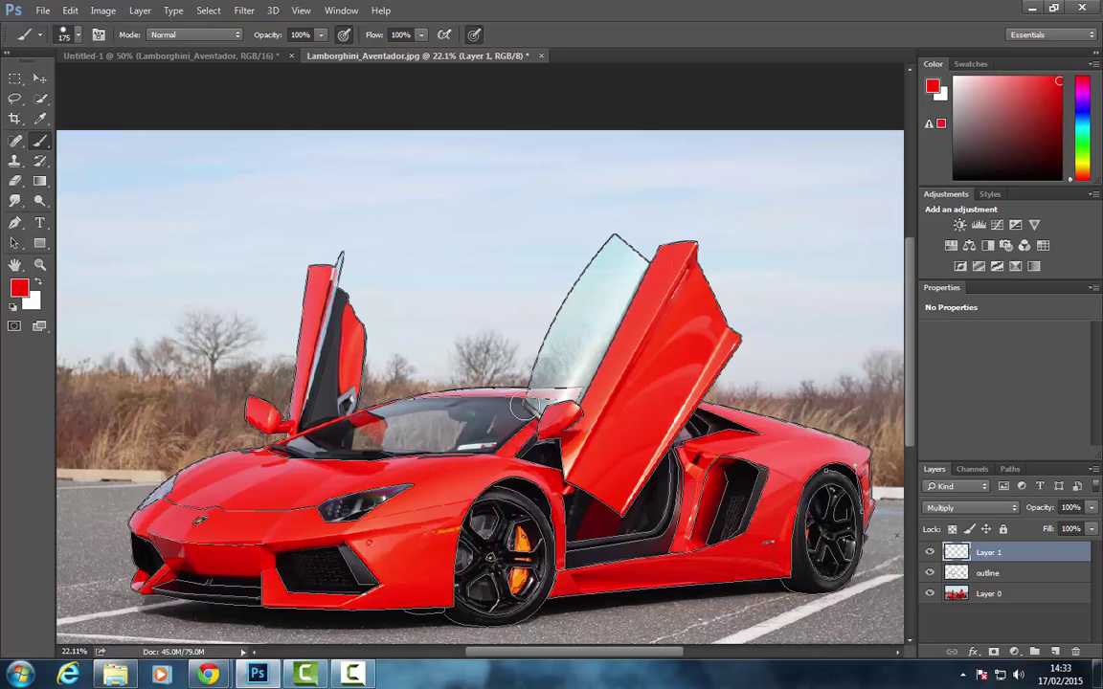
click(16, 220)
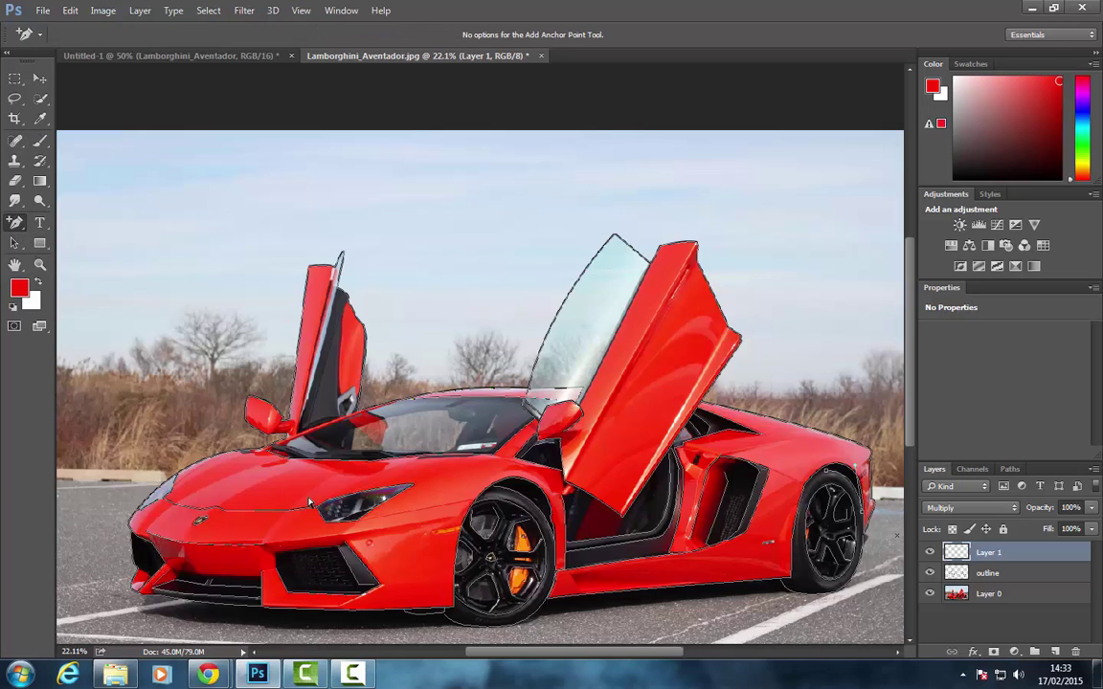
click(244, 452)
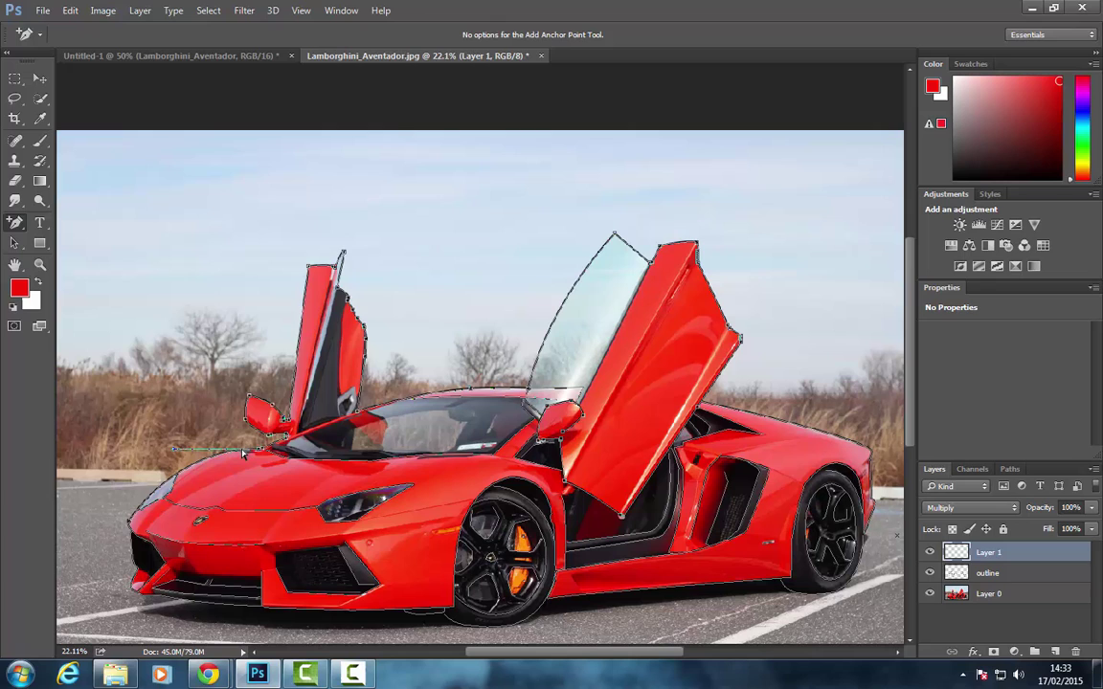
right_click(244, 455)
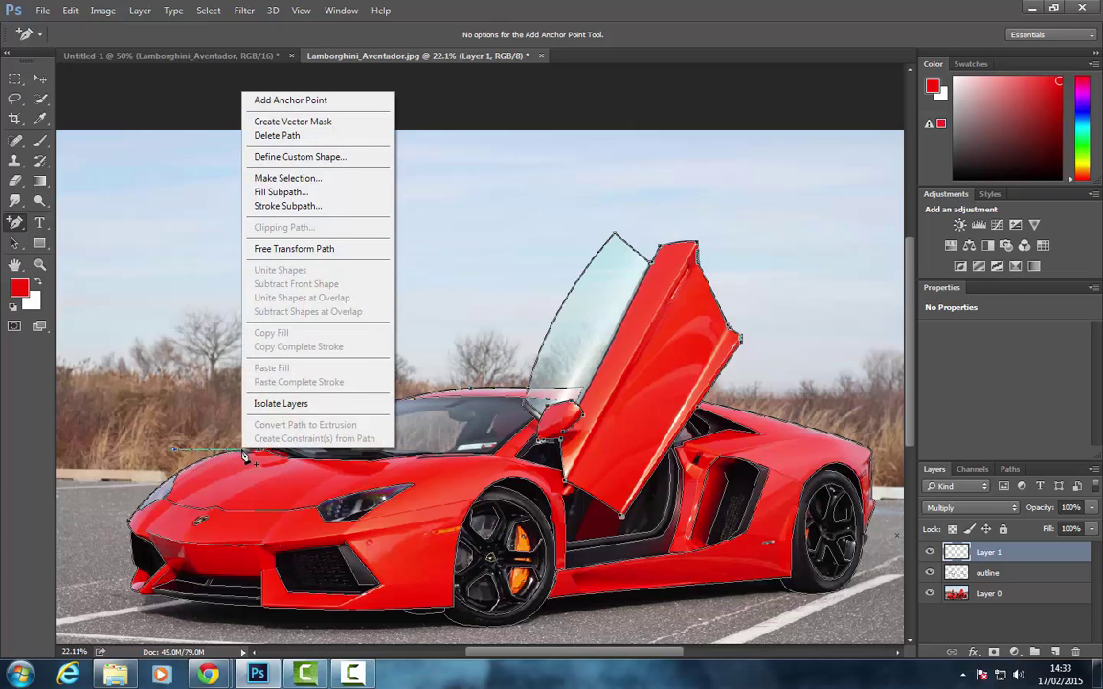
click(306, 136)
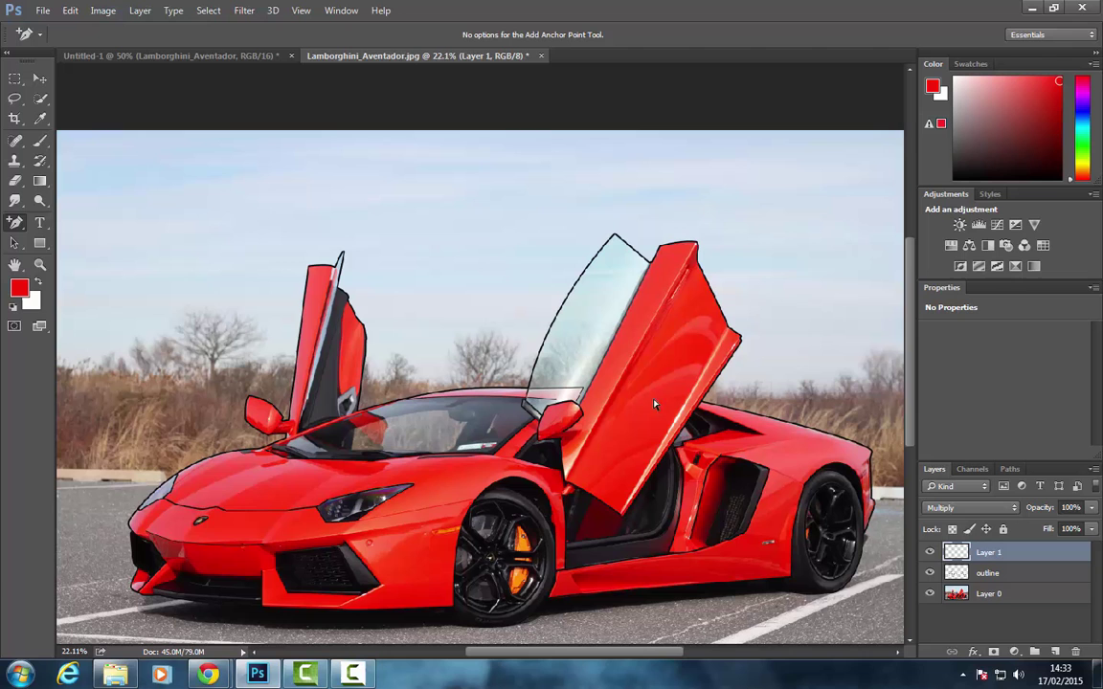
click(930, 594)
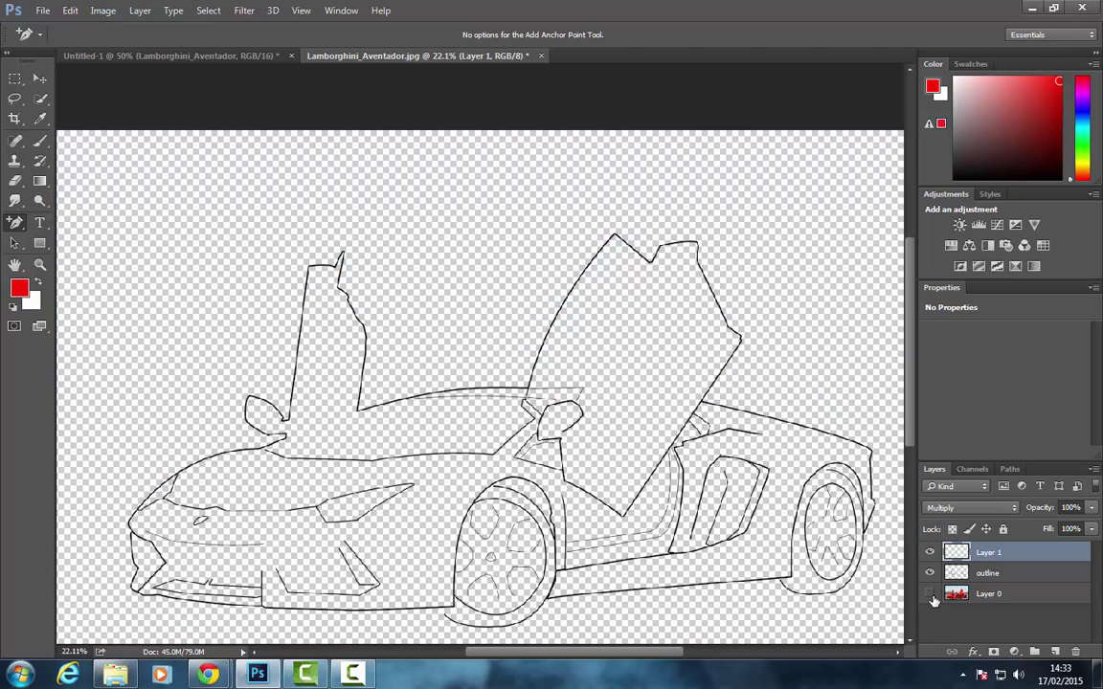
click(930, 594)
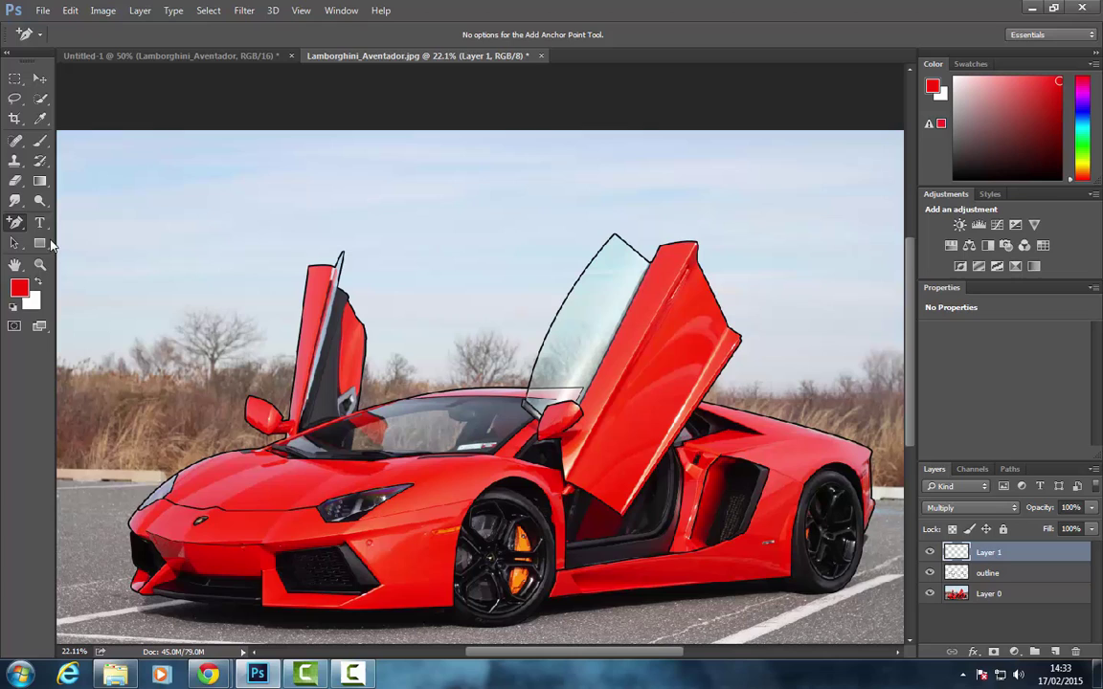
Step: Choose the Brush and adjust its size with the bracket keys
click(41, 141)
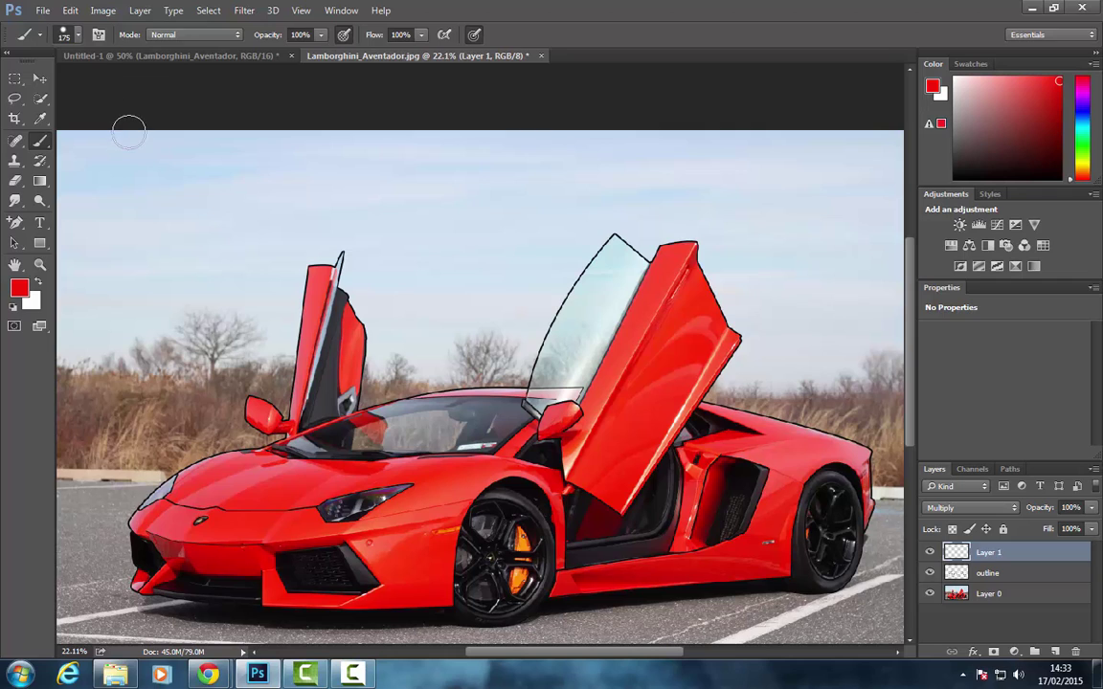
key(bracketright)
key(bracketright)
key(bracketright)
key(bracketright)
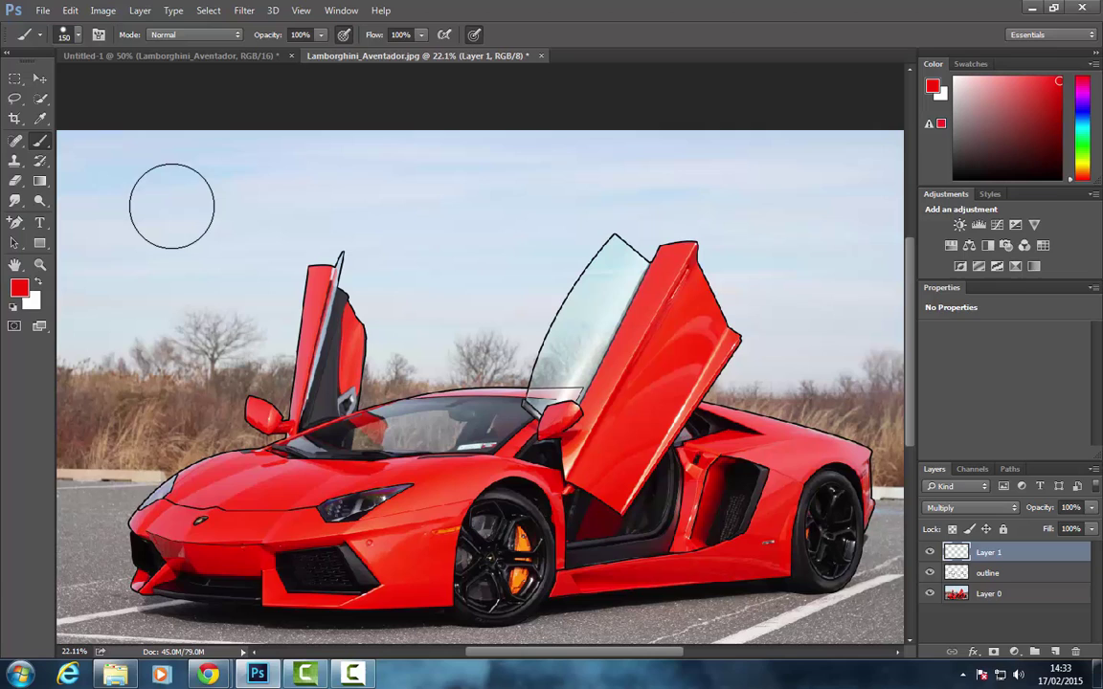
key(bracketleft)
key(bracketleft)
key(bracketleft)
key(bracketleft)
key(bracketleft)
key(bracketleft)
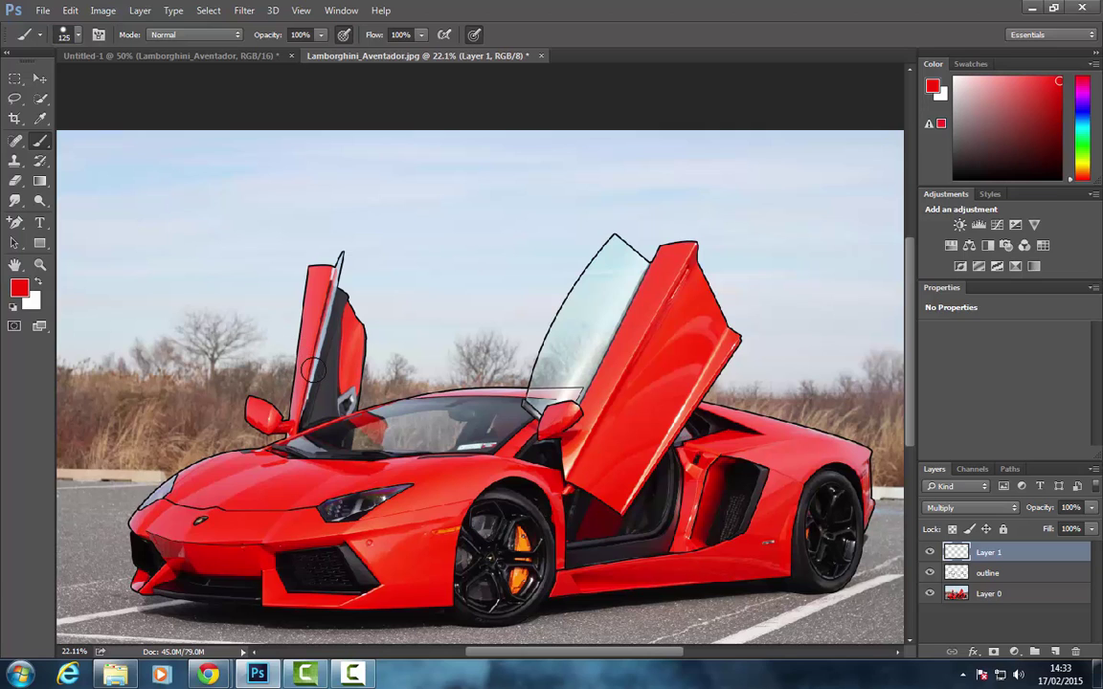
key(bracketright)
key(bracketright)
key(bracketright)
key(bracketright)
key(bracketright)
Step: Sample the car body's red, settling on the hood's shade as the painting colour
alt+click(654, 365)
alt+click(670, 383)
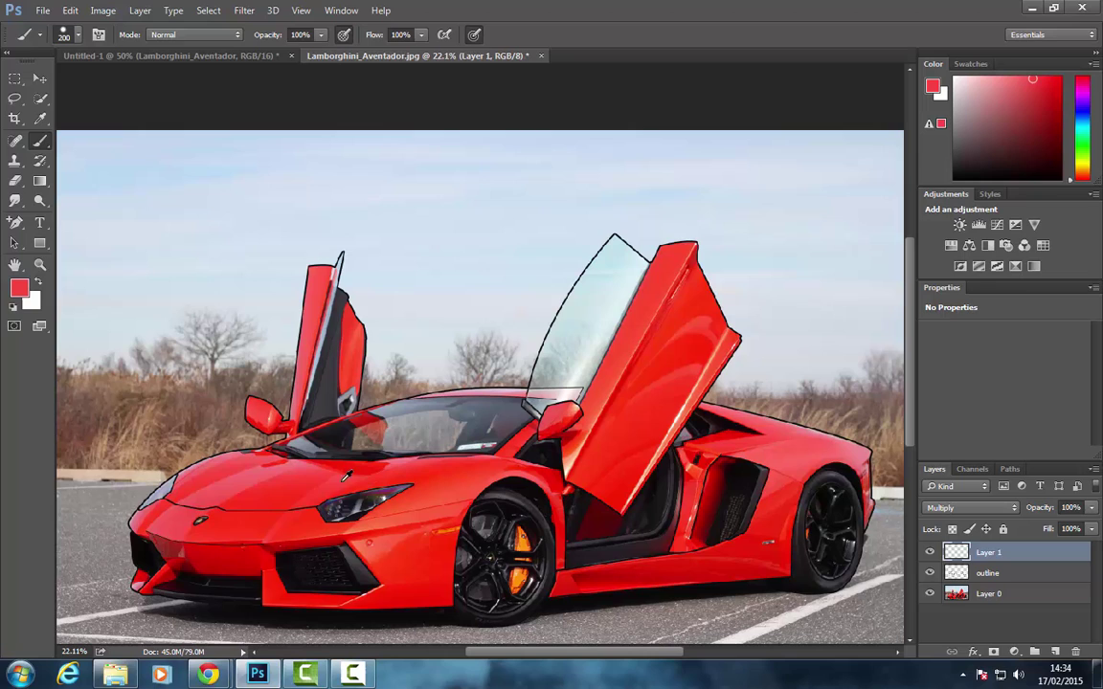
alt+click(322, 473)
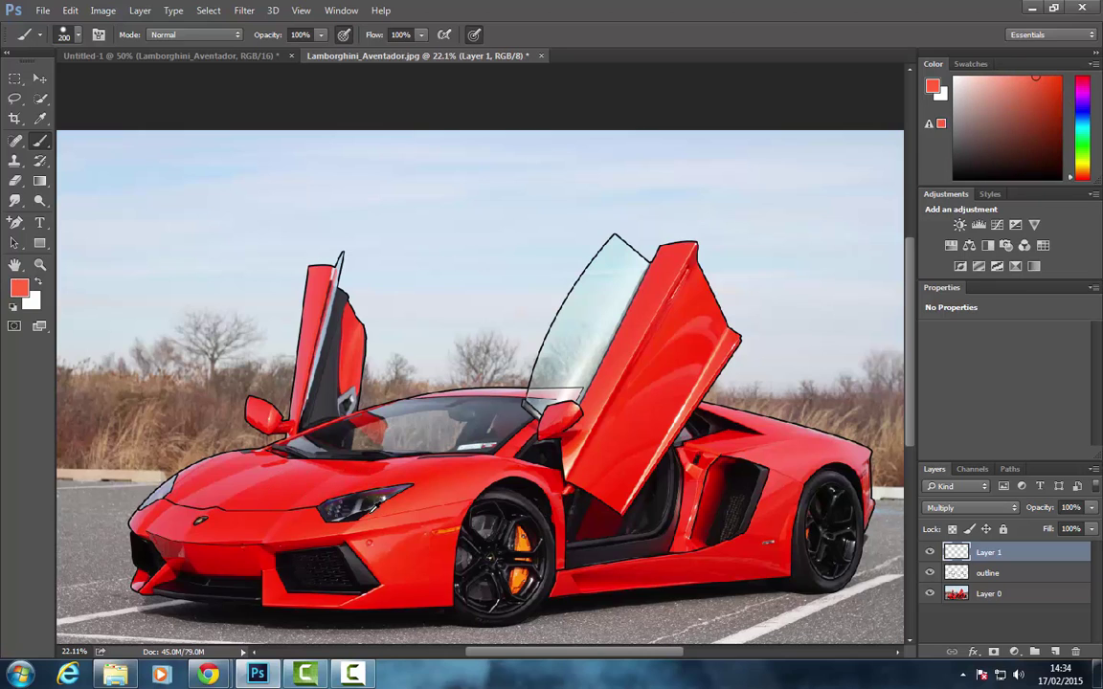
alt+click(334, 484)
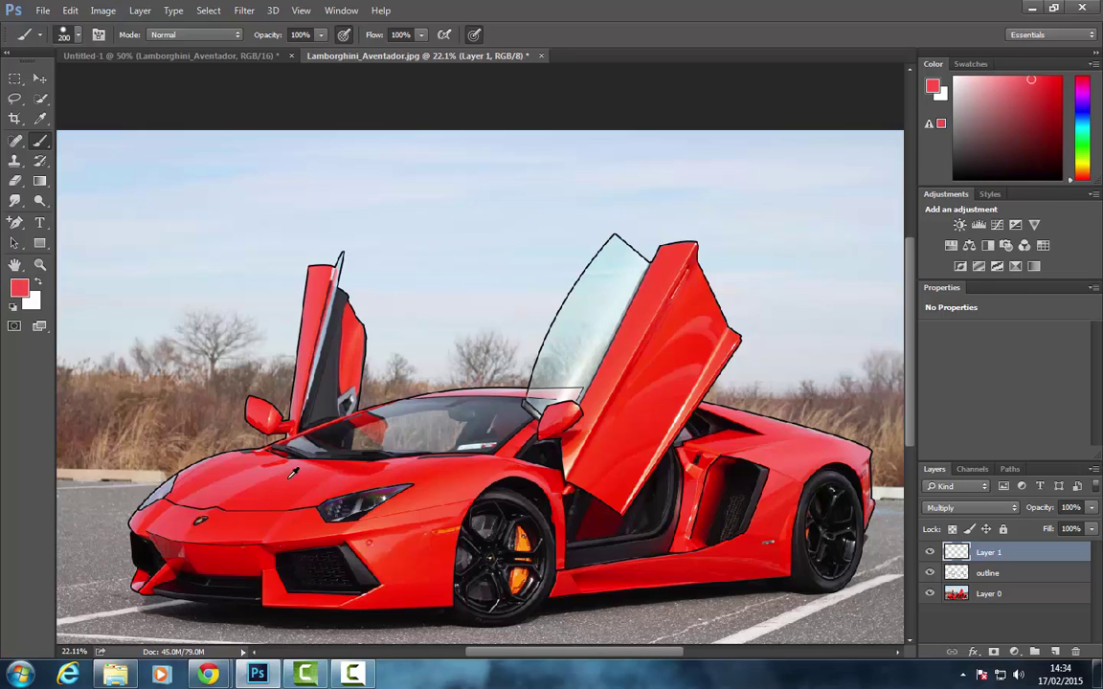
alt+click(258, 471)
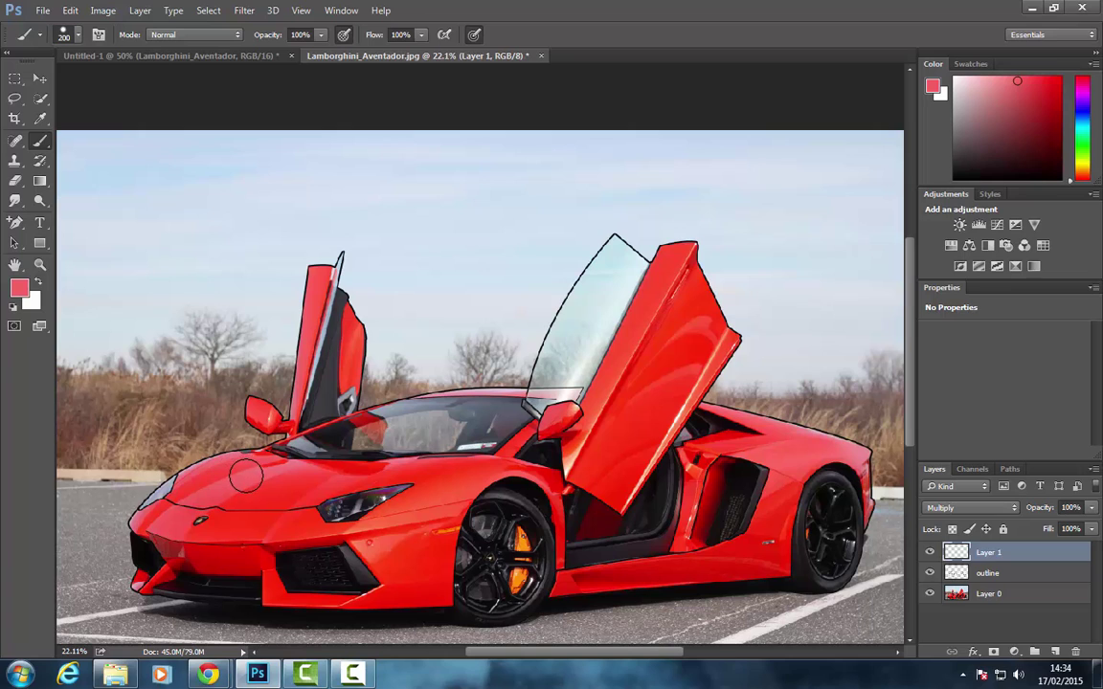
alt+click(239, 469)
Step: Confirm the 125 px, 100%-hardness brush and paint red over the hood and front wing
scroll(239, 469, up, 5)
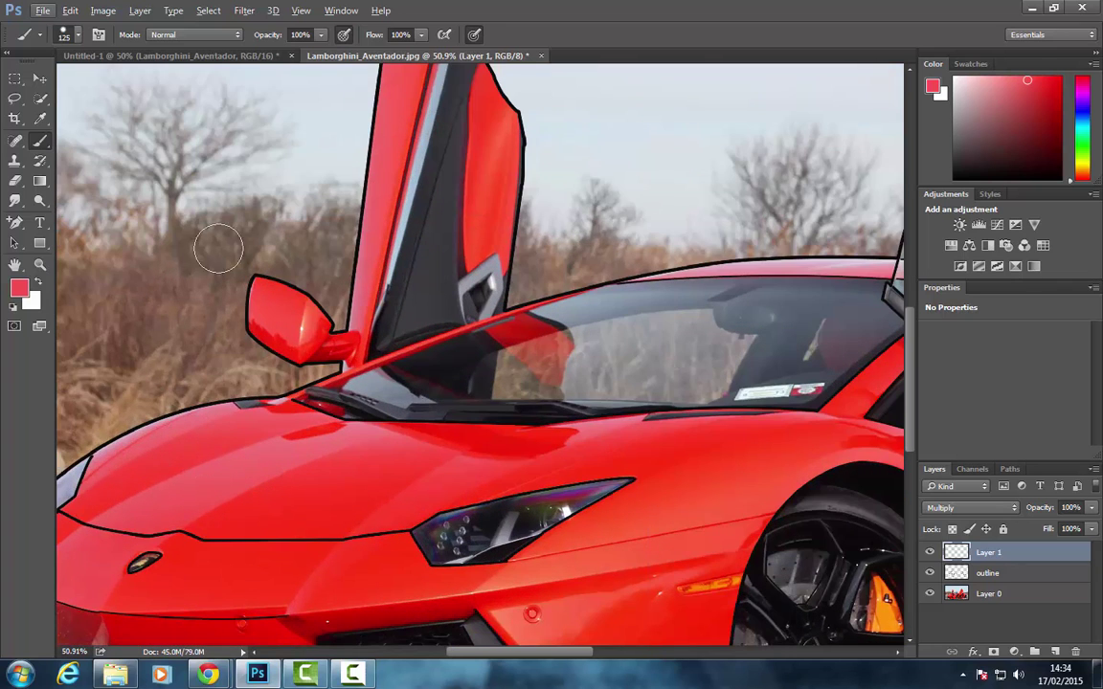
click(322, 37)
click(421, 37)
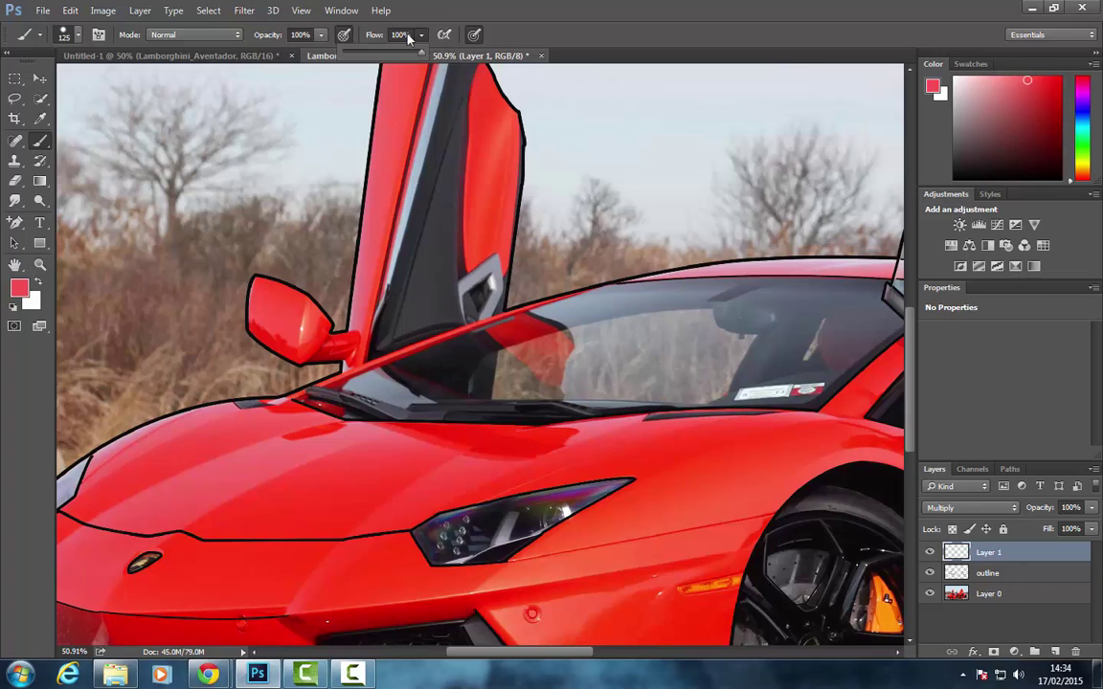
click(78, 37)
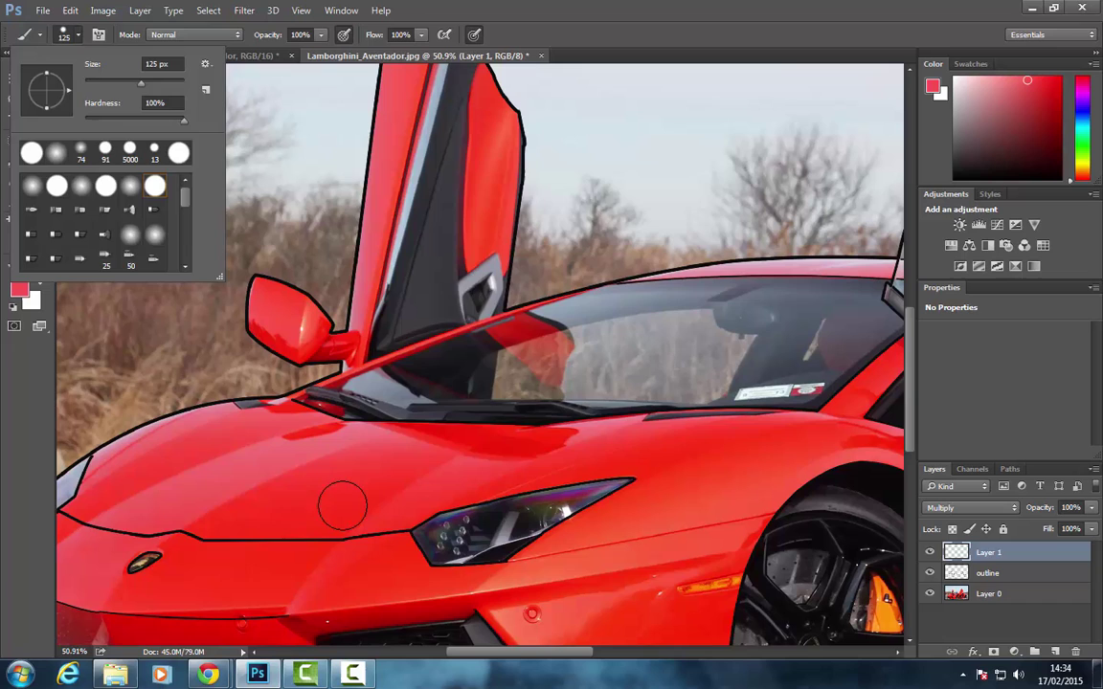
click(182, 482)
mouse_move(158, 472)
mouse_down()
mouse_move(187, 456)
mouse_move(186, 464)
mouse_move(213, 460)
mouse_move(213, 475)
mouse_move(330, 471)
mouse_up()
mouse_move(414, 478)
mouse_down()
mouse_move(426, 468)
mouse_move(288, 463)
mouse_move(275, 445)
mouse_move(176, 477)
mouse_move(215, 485)
mouse_move(400, 475)
mouse_move(435, 463)
mouse_move(726, 445)
mouse_move(728, 458)
mouse_move(683, 507)
mouse_move(613, 544)
mouse_move(702, 487)
mouse_move(731, 486)
mouse_move(783, 443)
mouse_up()
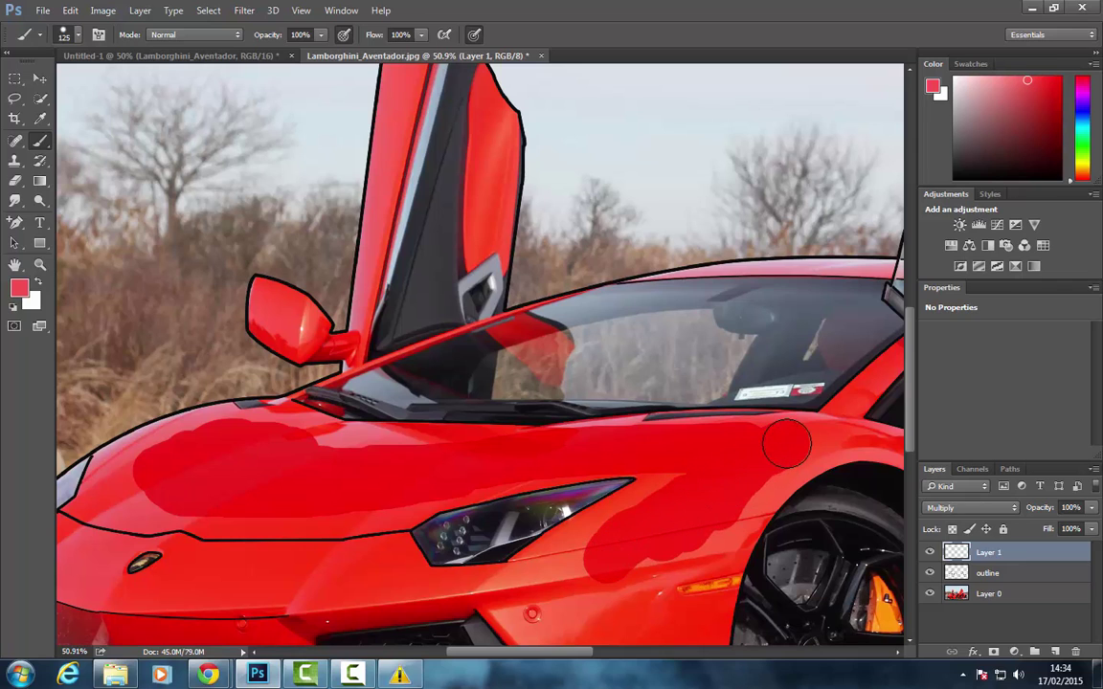